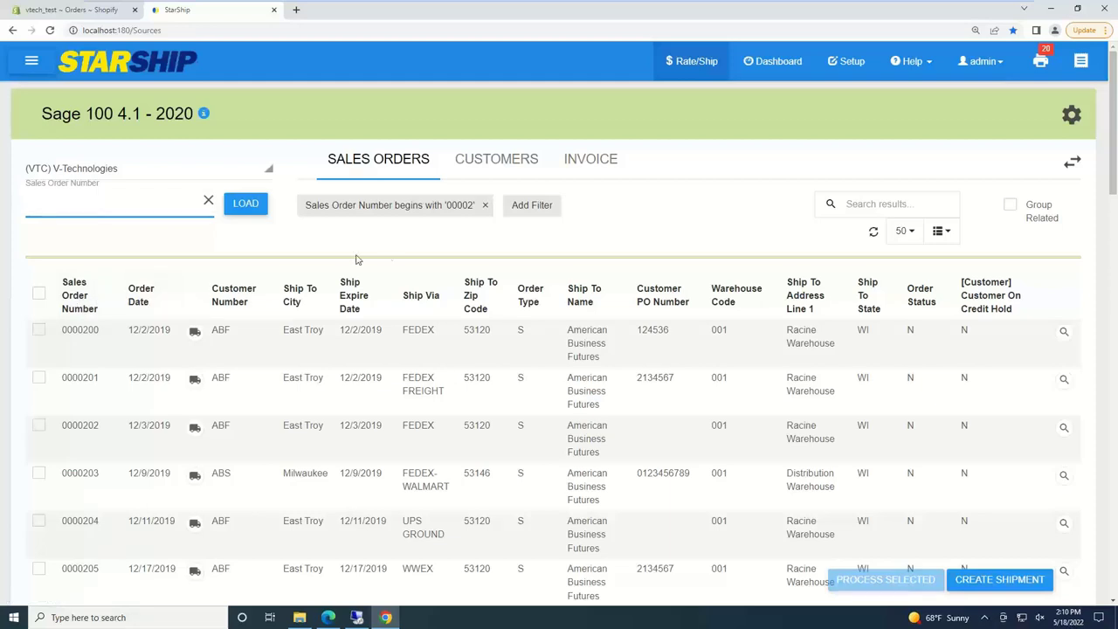
Load sales order 222 to list its seven related orders, leaving none selected
text(222)
key(Return)
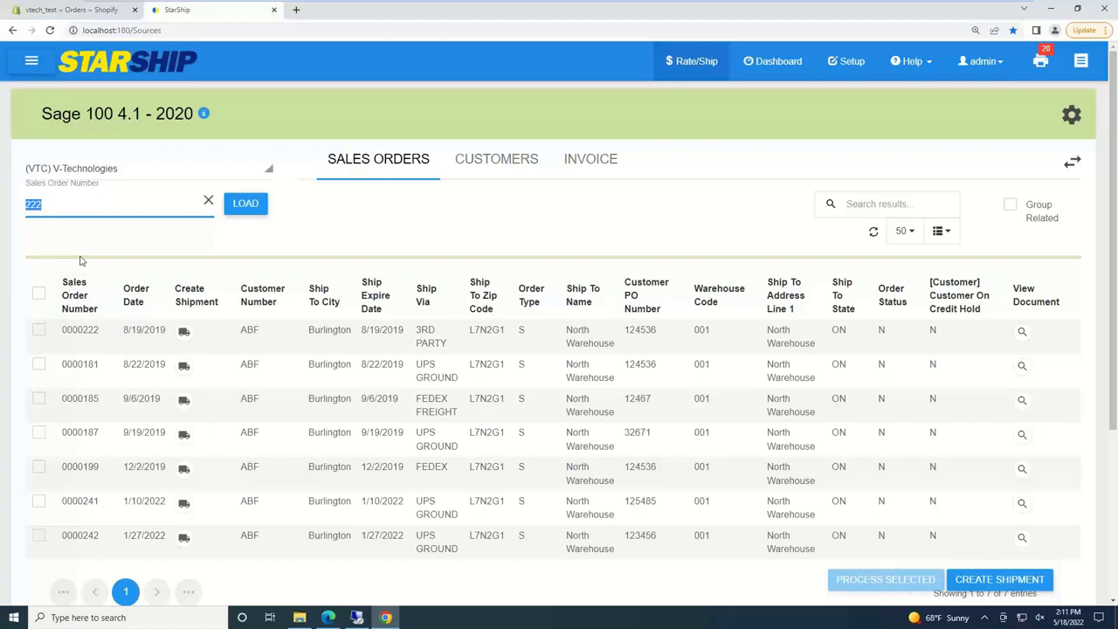
click(39, 296)
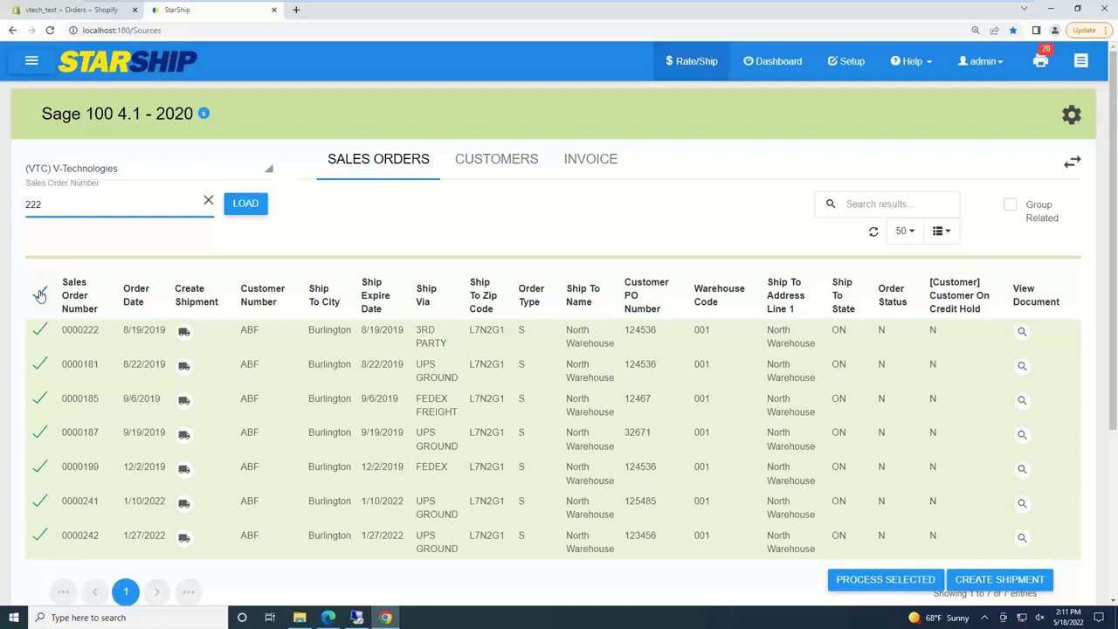
click(40, 296)
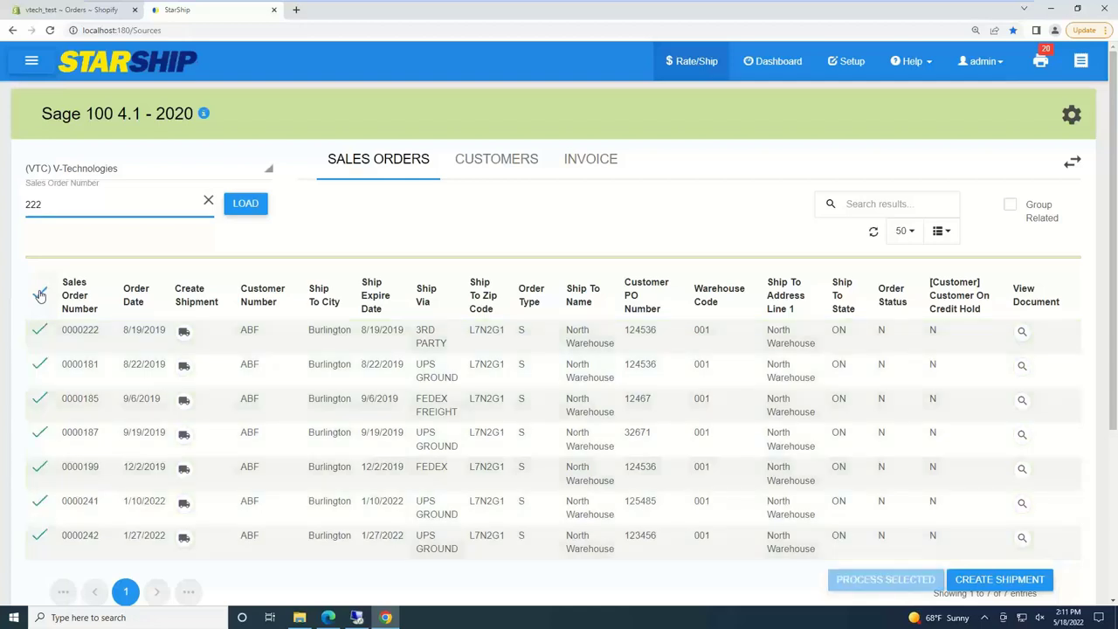
Create a shipment for the first listed order and bring up its Transportation details for editing
click(184, 337)
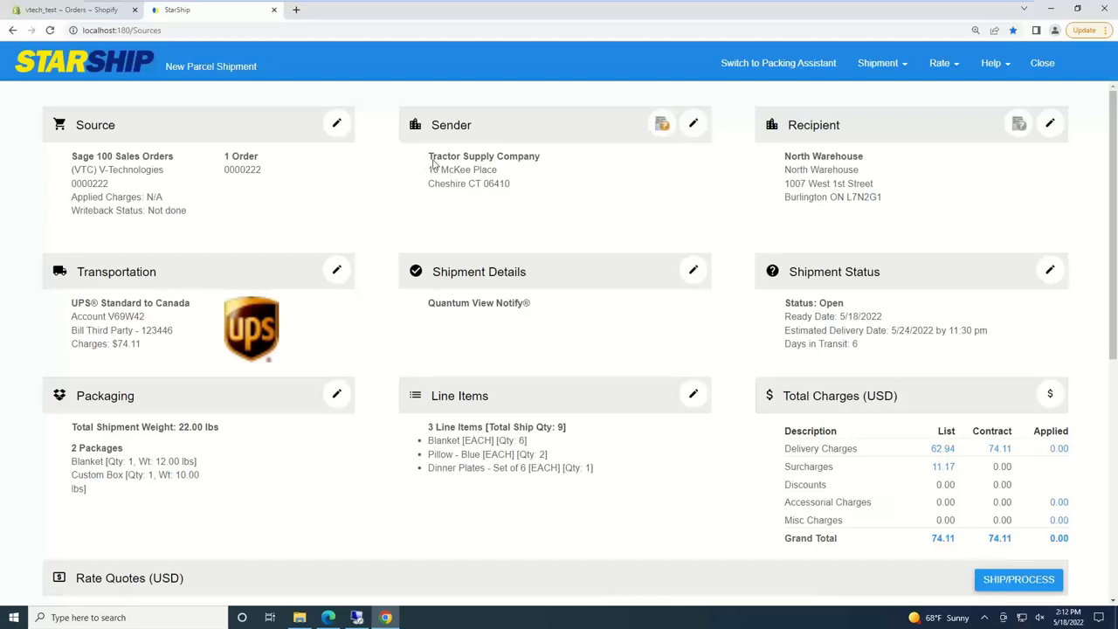
drag(426, 157, 542, 158)
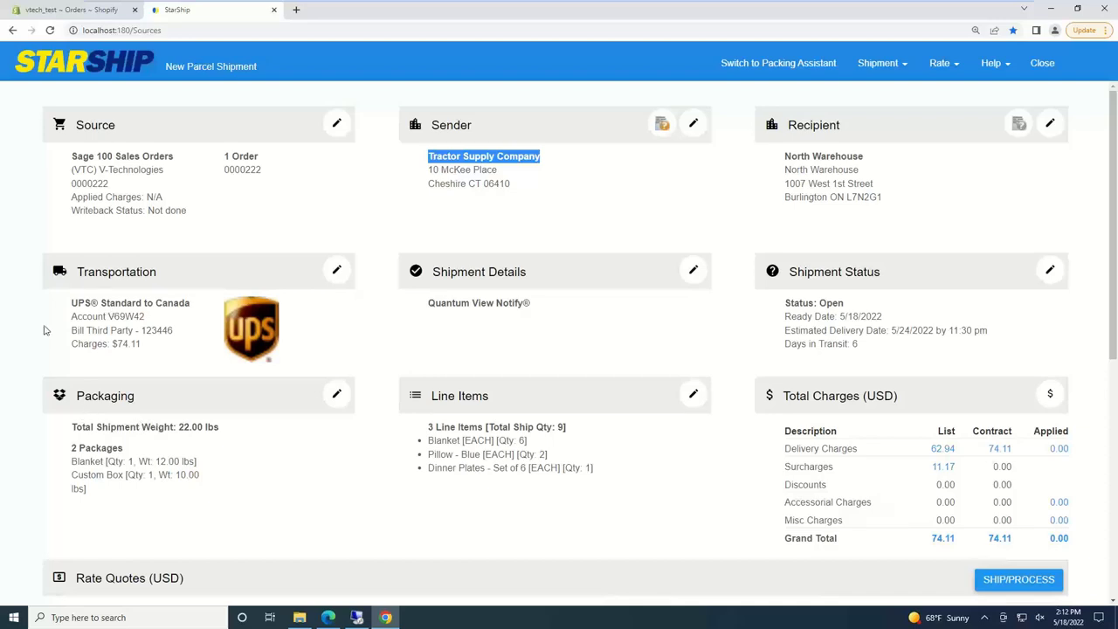
click(335, 270)
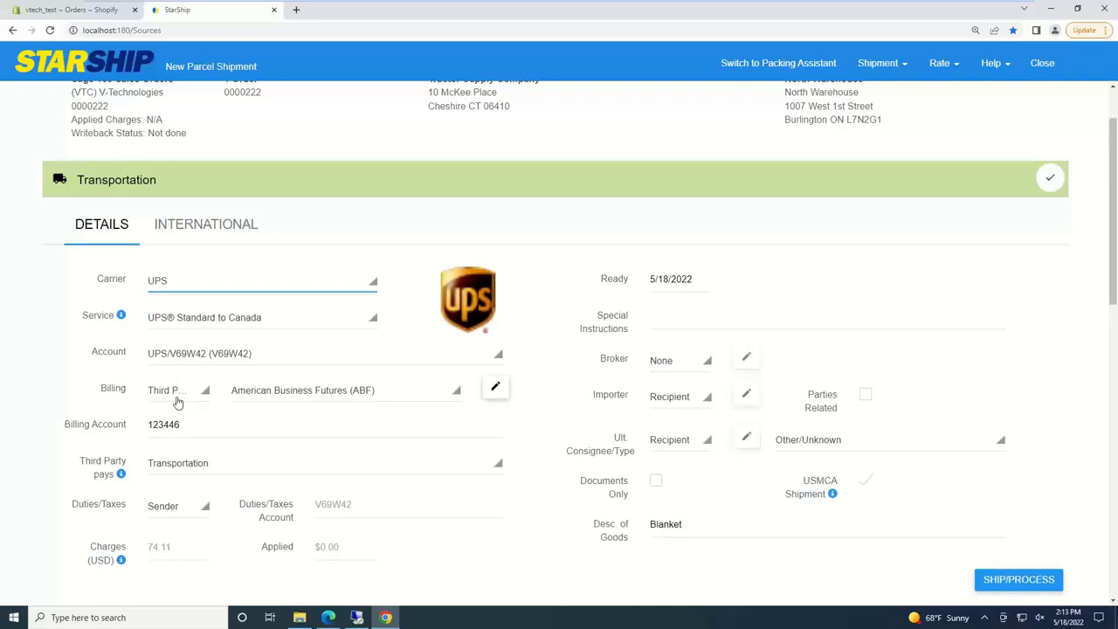
Keep third-party billing to American Business Futures unchanged and accept the Transportation details
click(178, 397)
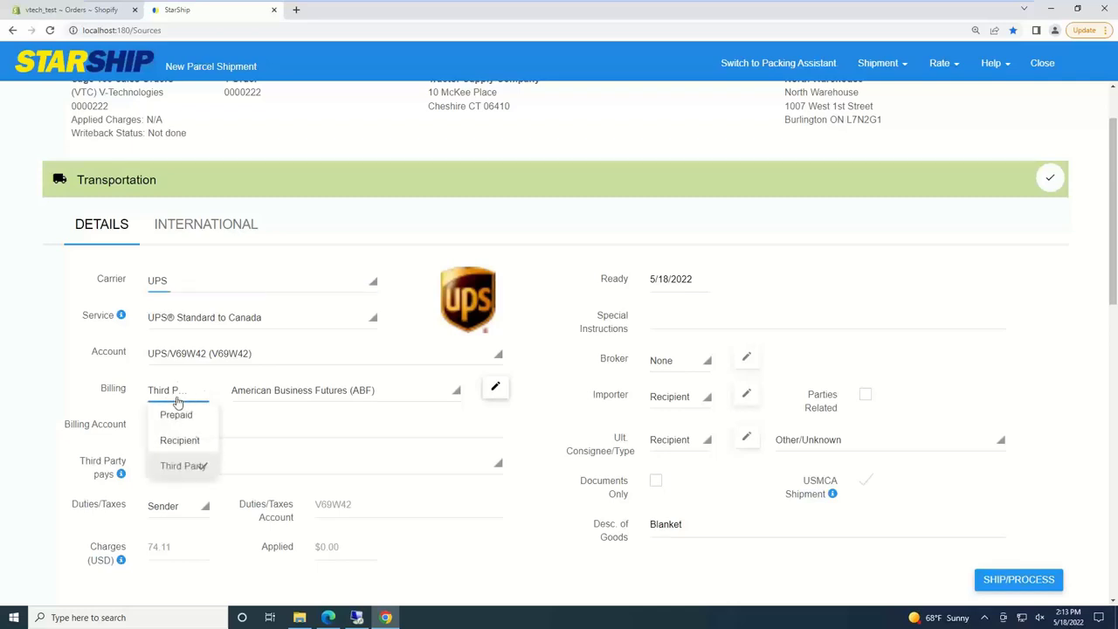
click(263, 426)
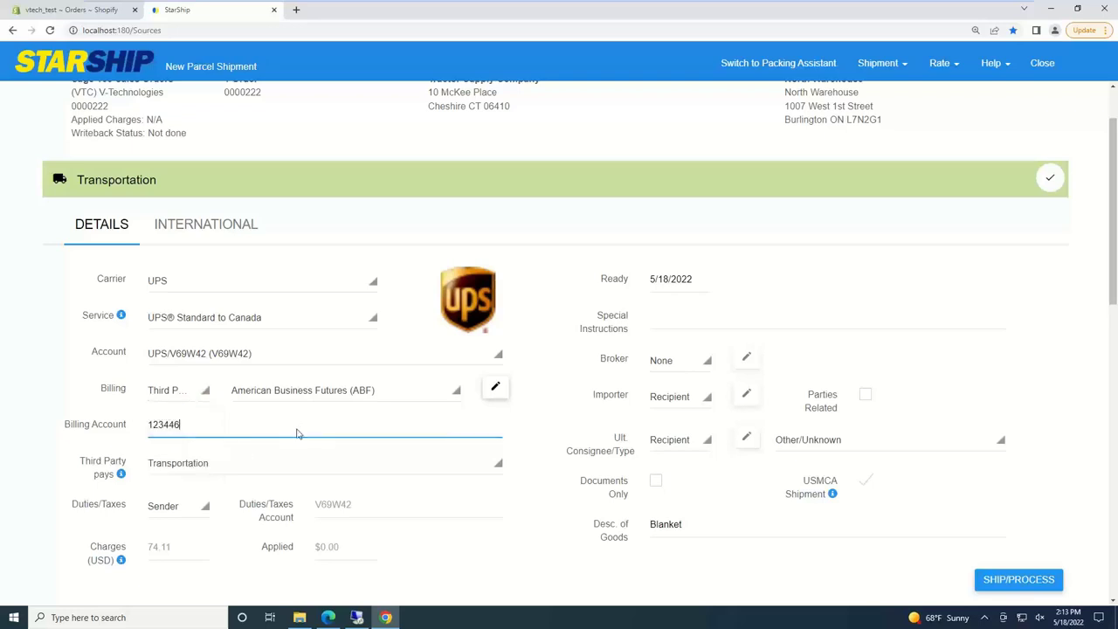
click(327, 393)
click(343, 441)
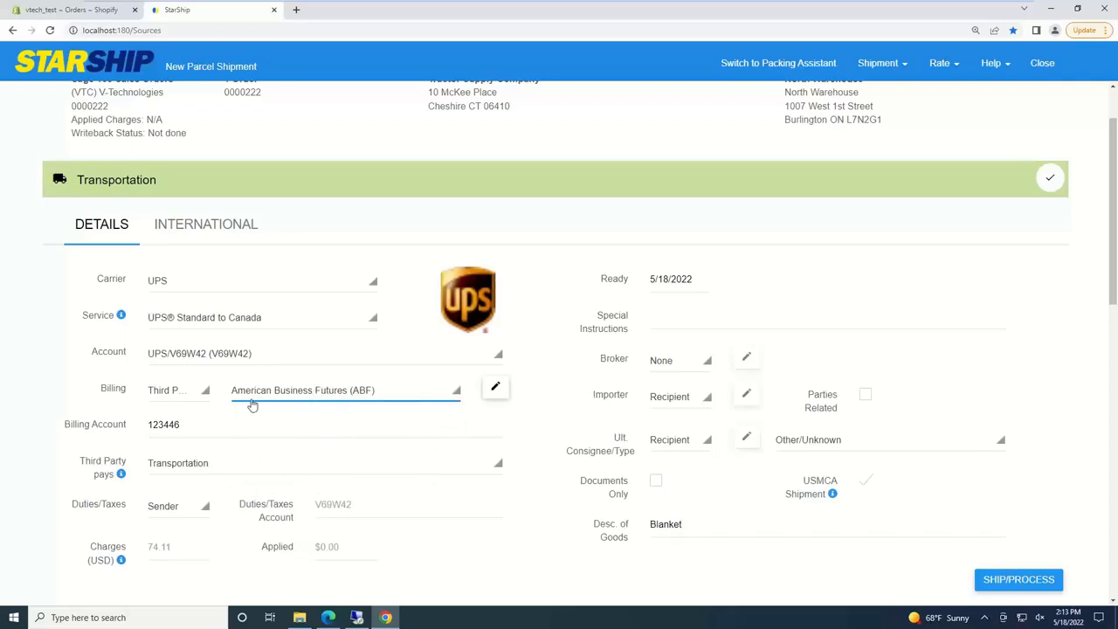
drag(196, 431, 128, 429)
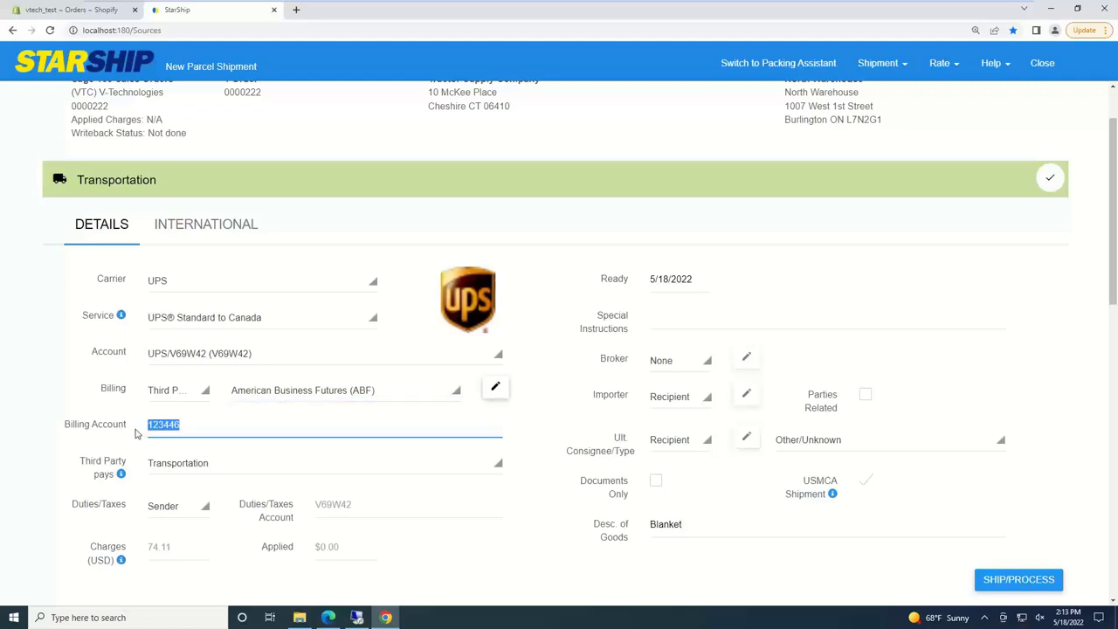
click(188, 426)
drag(192, 427, 150, 431)
click(1057, 187)
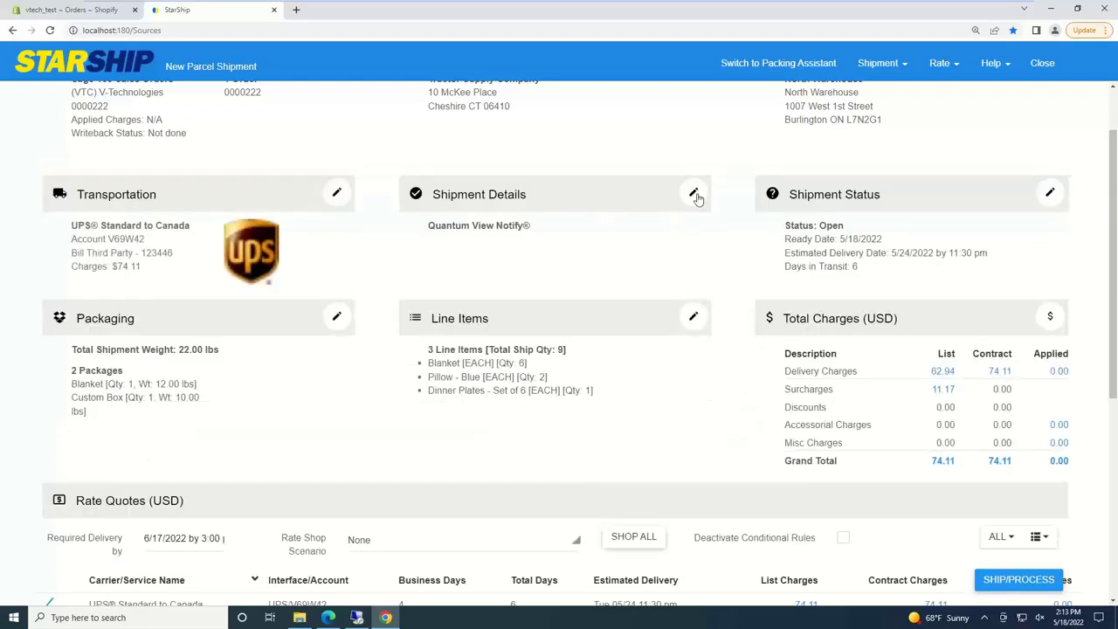
click(694, 194)
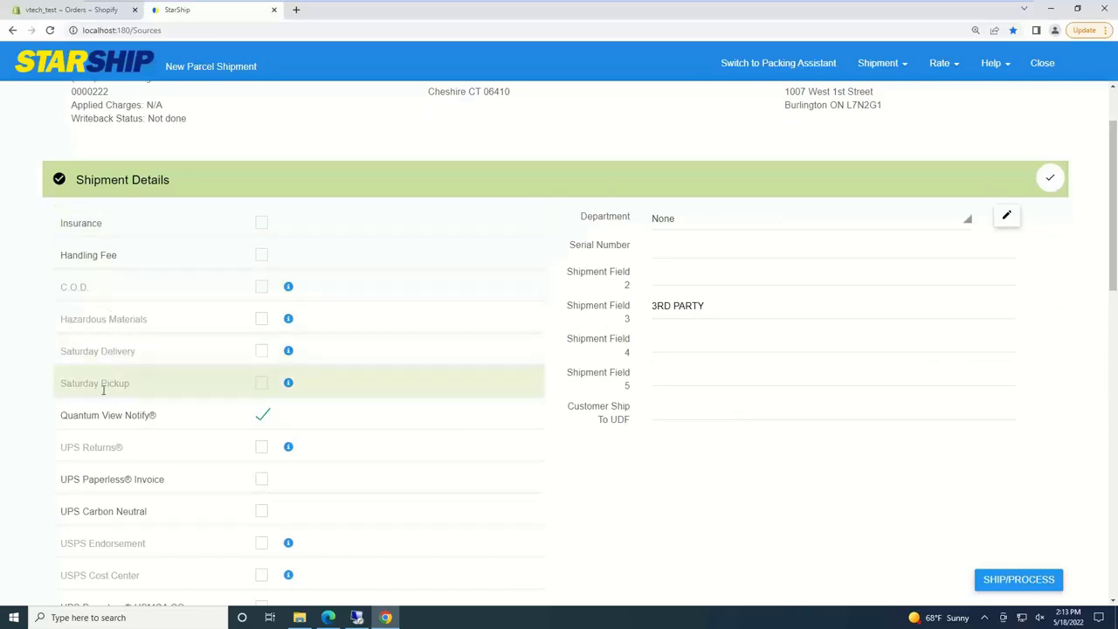
click(262, 226)
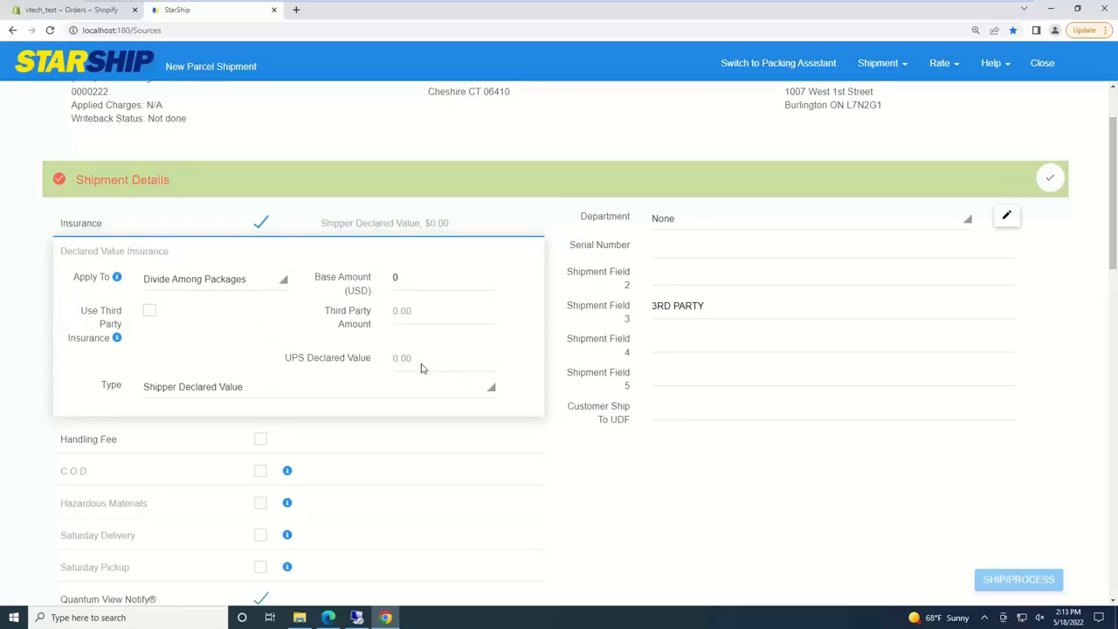
click(260, 222)
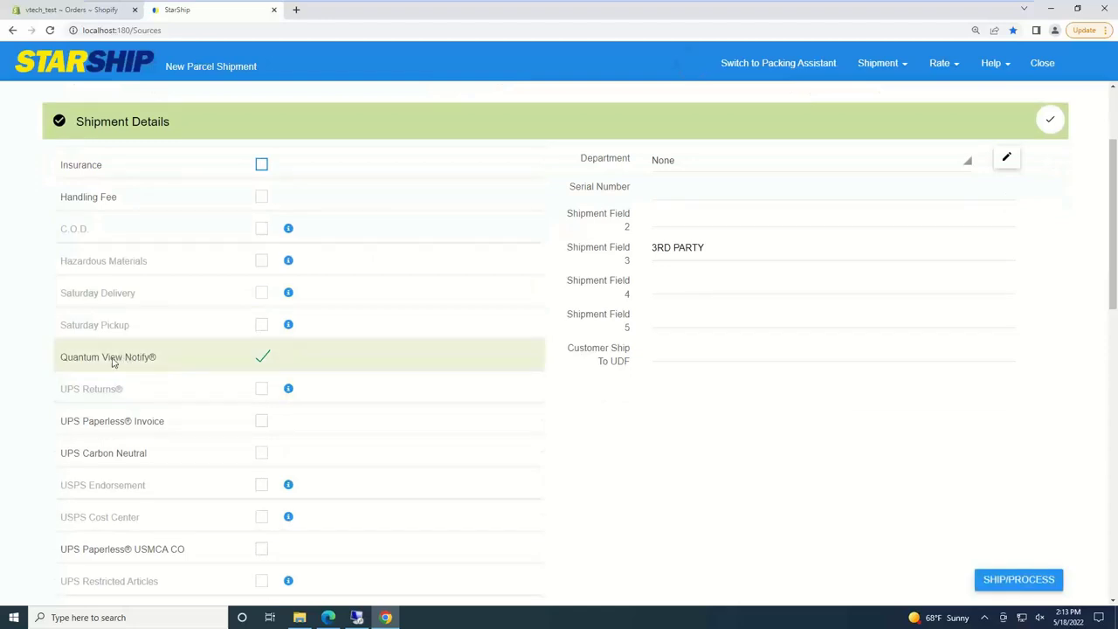
click(125, 360)
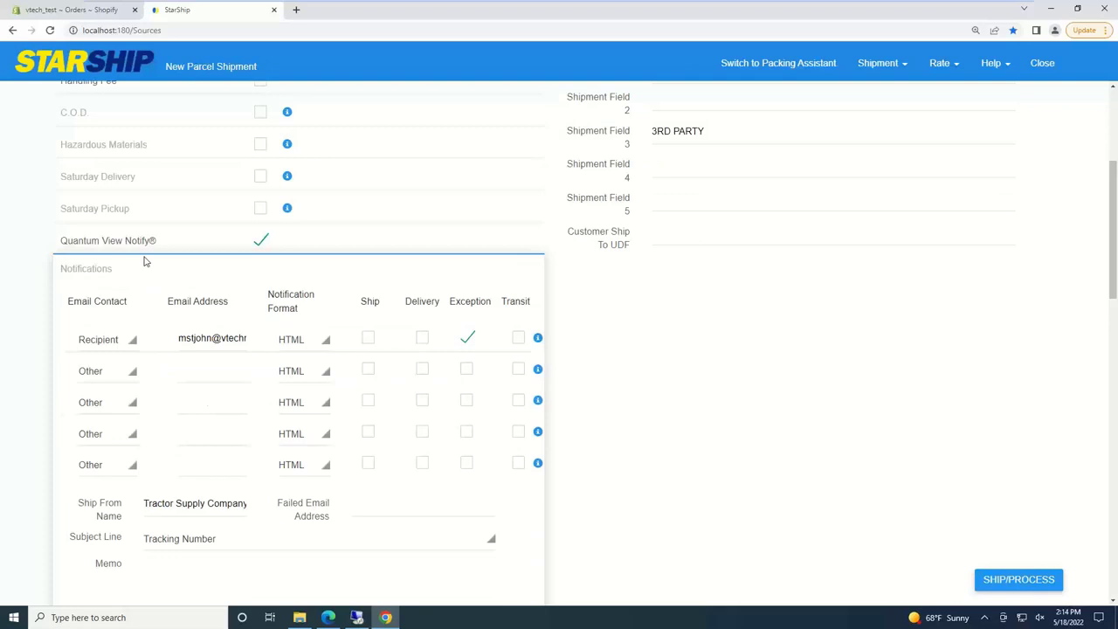
click(202, 339)
scroll(496, 323, up, 2)
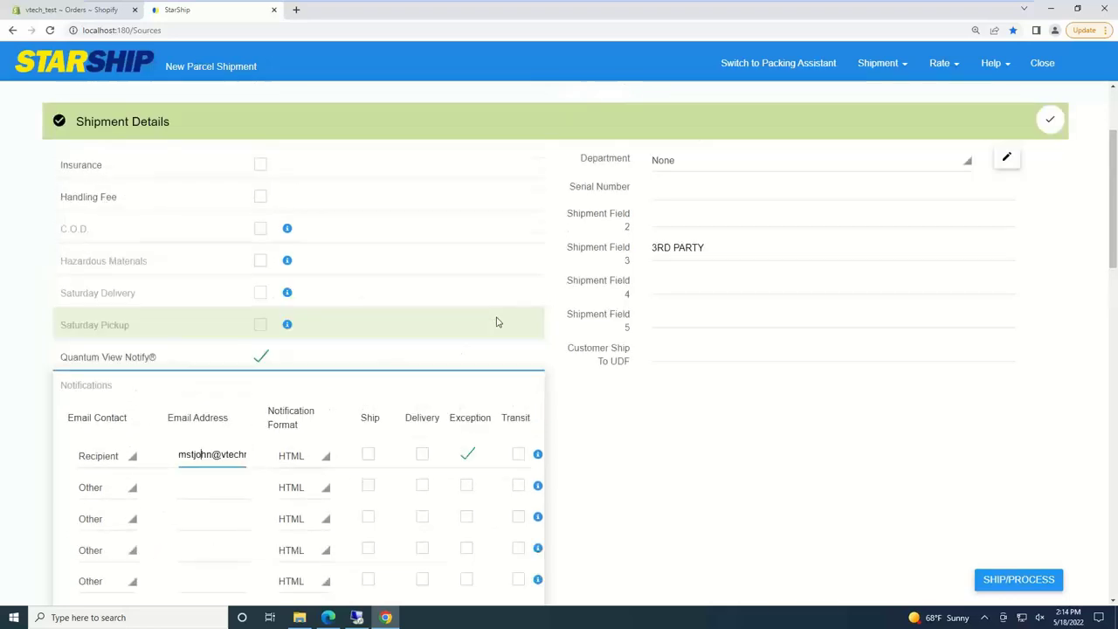
click(1051, 123)
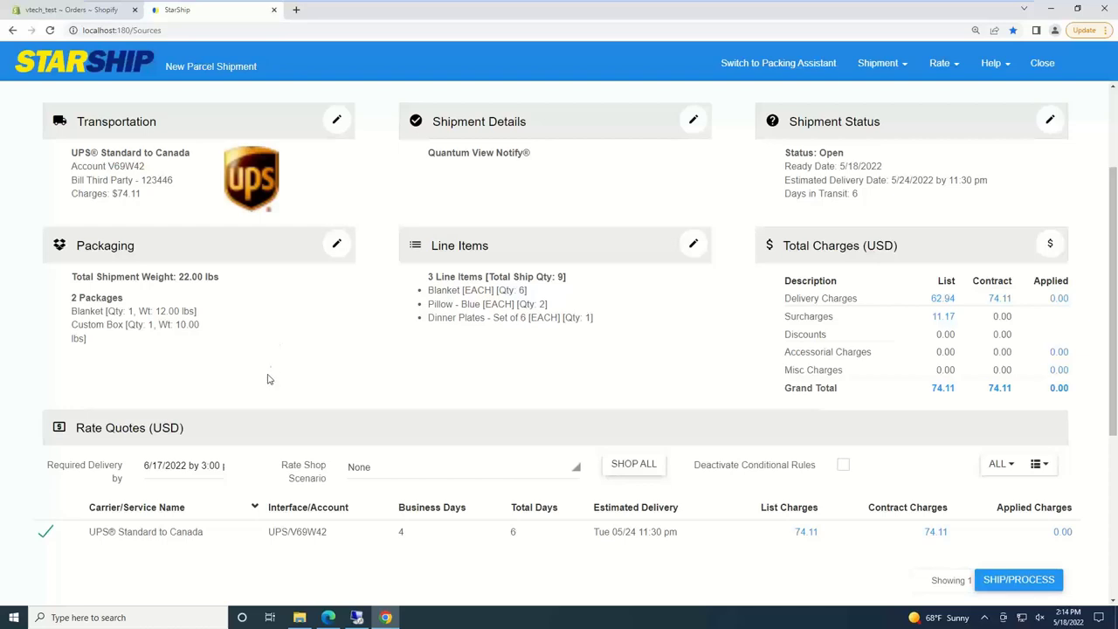
Change the shipment's Transportation billing from third party to Prepaid and accept
scroll(319, 419, up, 1)
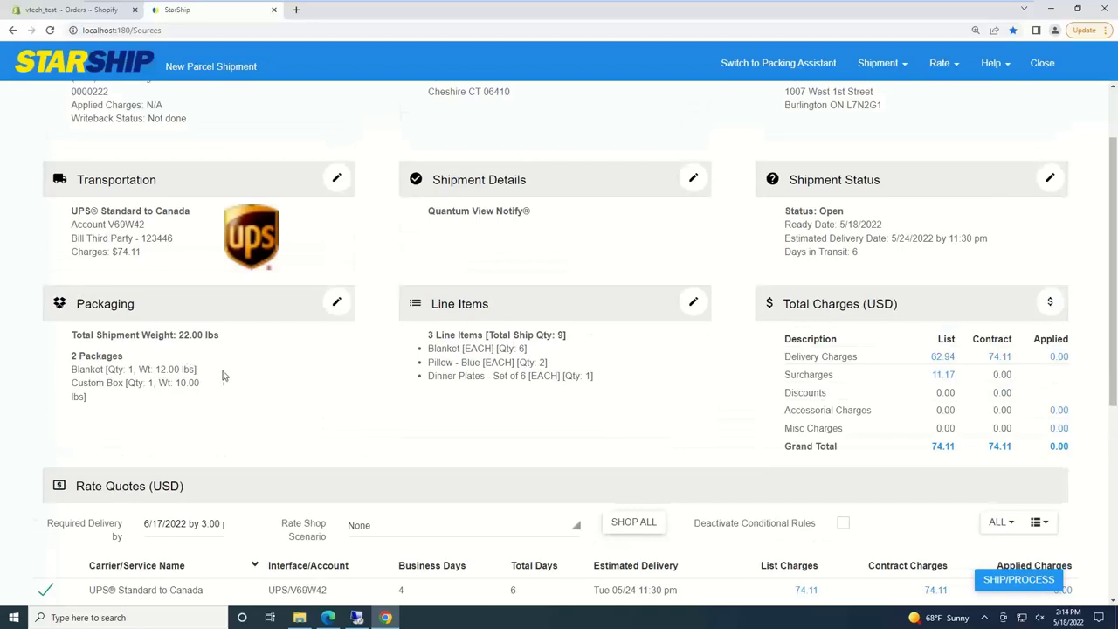
scroll(225, 375, up, 1)
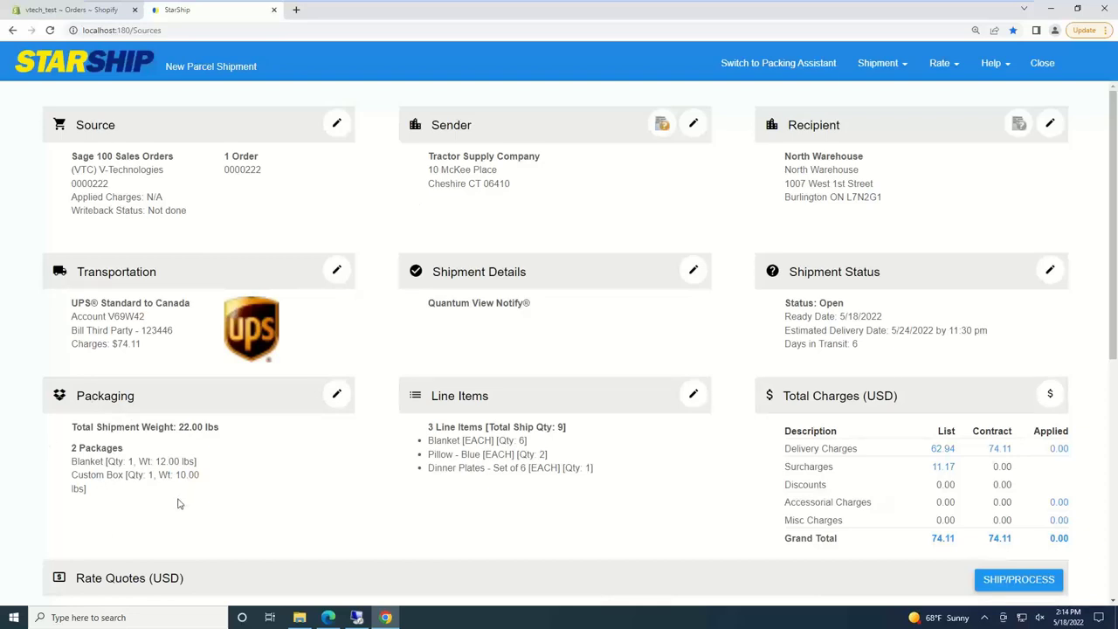
click(336, 270)
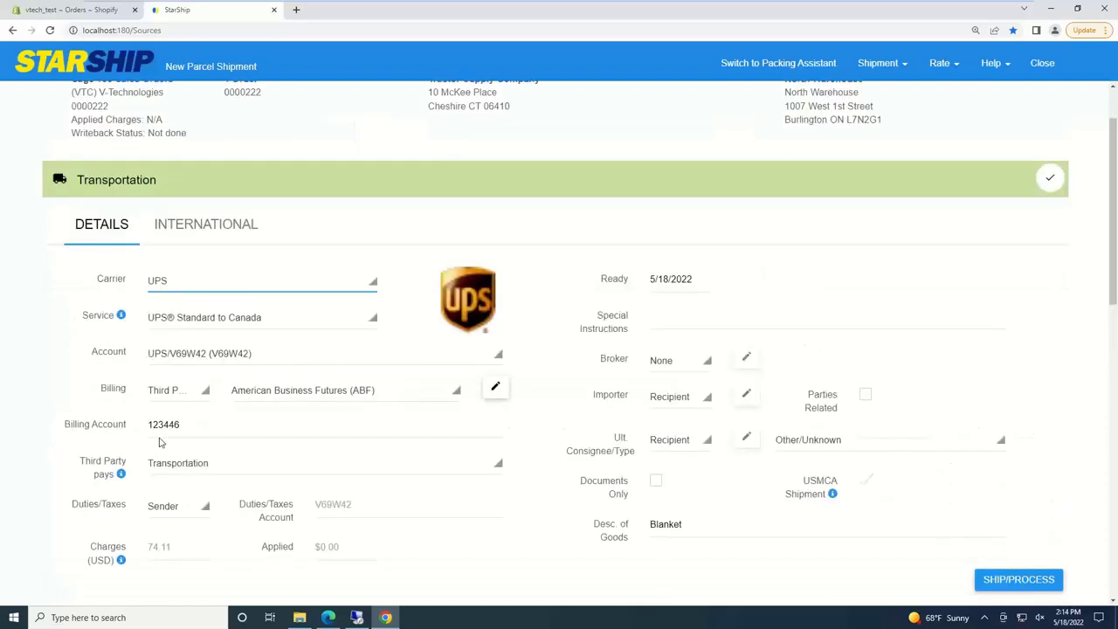
click(171, 391)
click(177, 415)
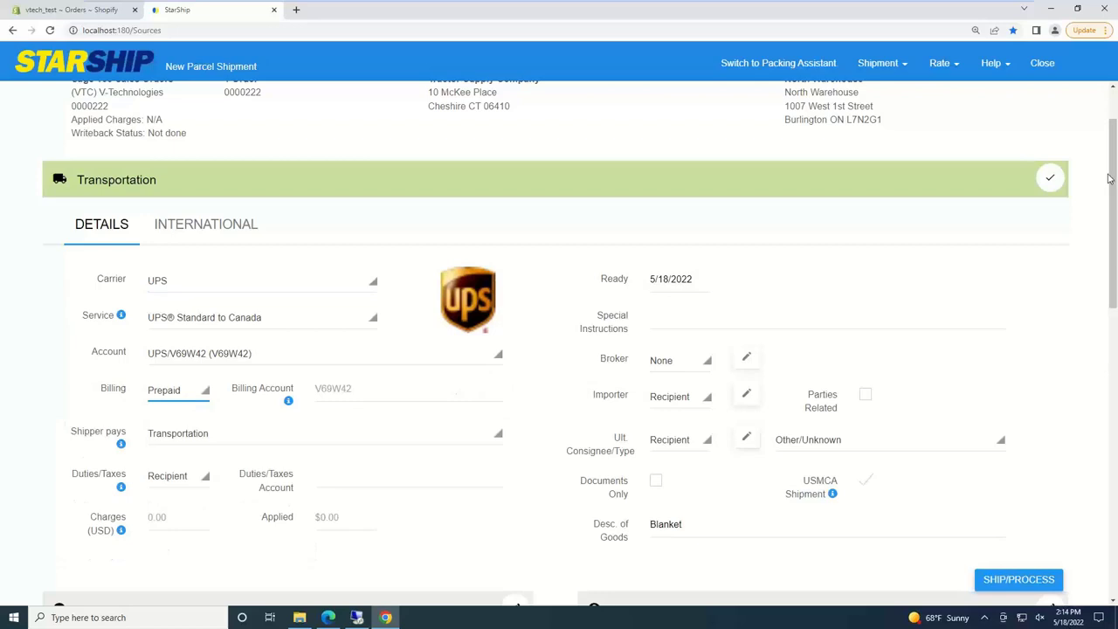
click(1050, 178)
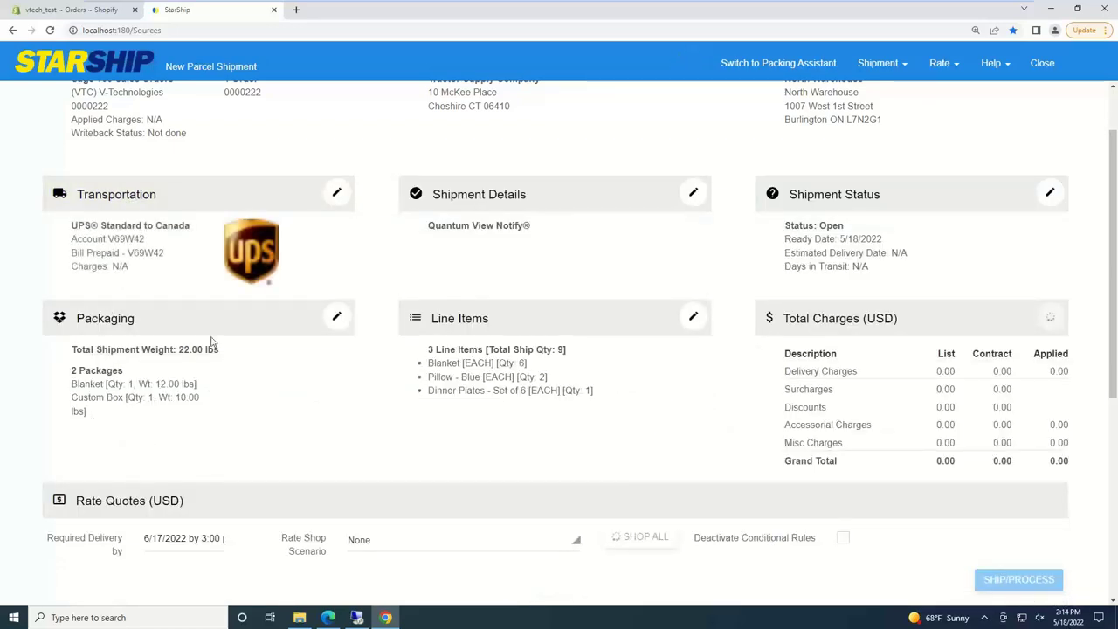
Expand both packages and move the Blanket item into the Custom Packaging box
click(336, 318)
click(51, 284)
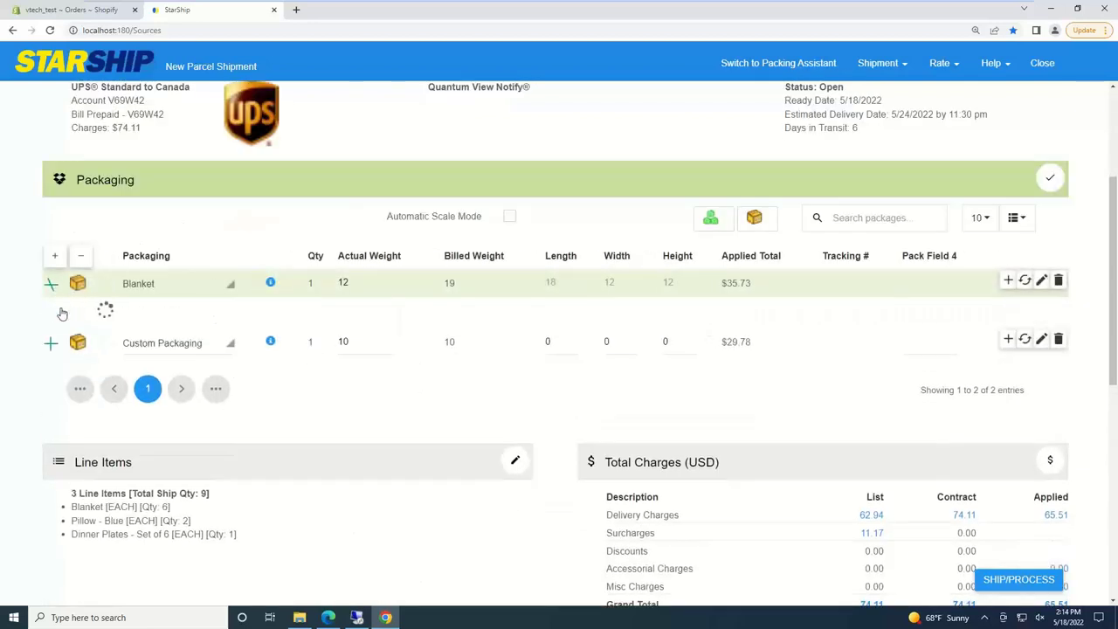
click(50, 342)
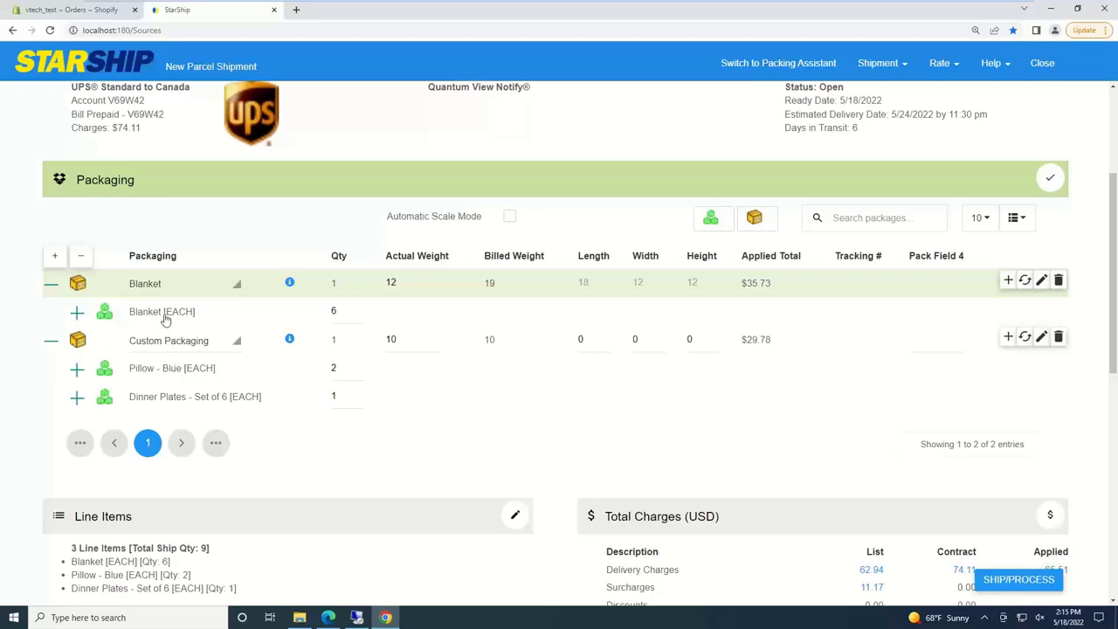
drag(165, 320, 168, 352)
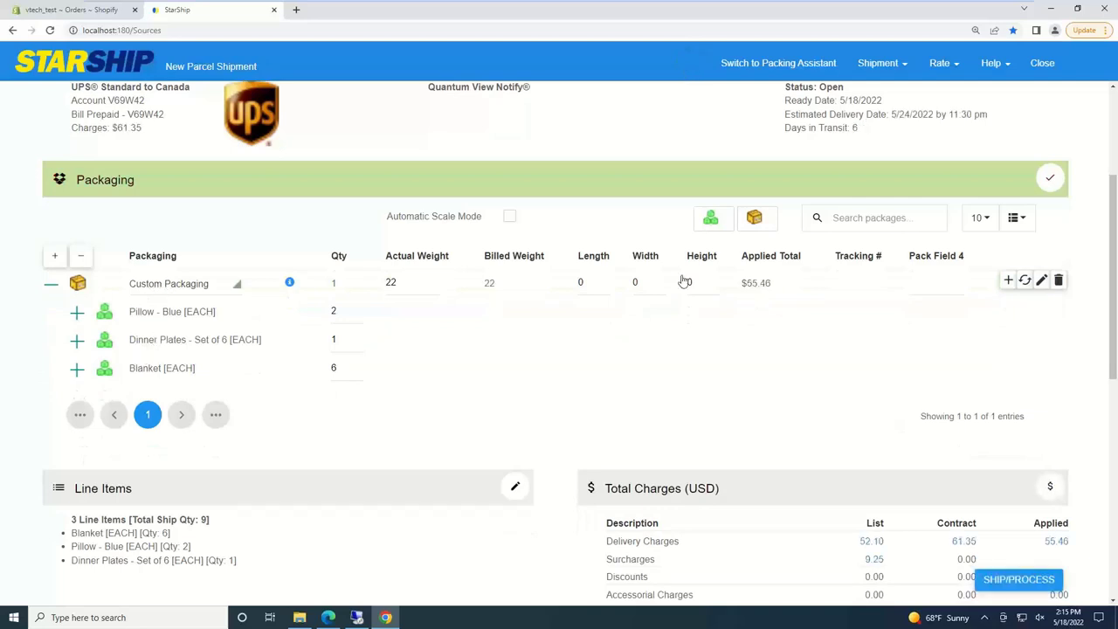
Add a second package, remove the extra empty ones, and move the Dinner Plates set into it
click(756, 228)
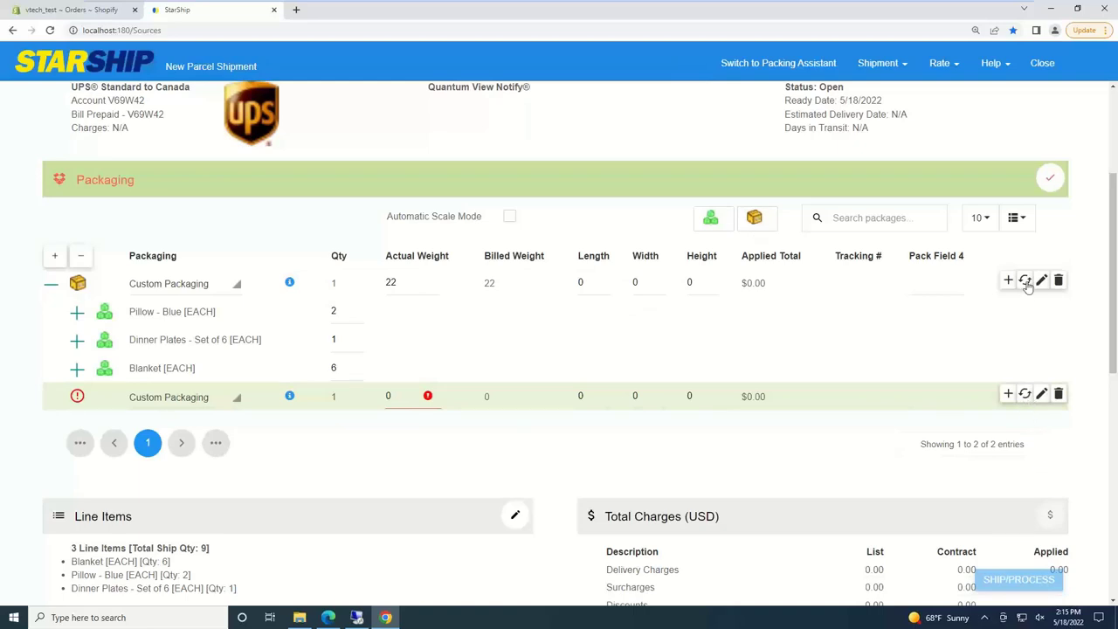
click(1026, 394)
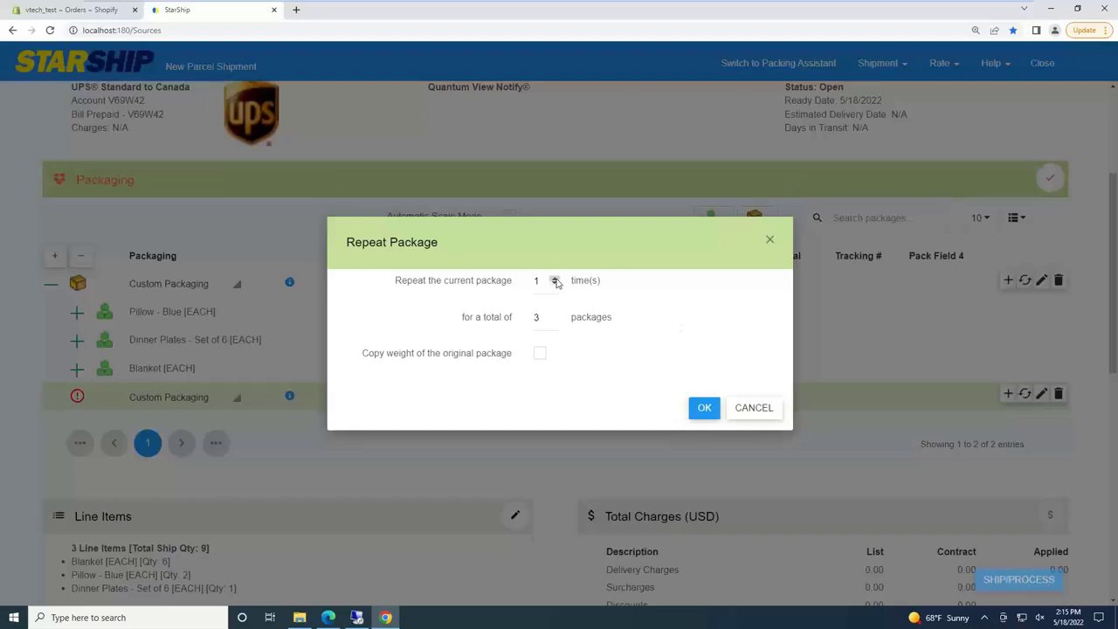
click(556, 279)
click(704, 408)
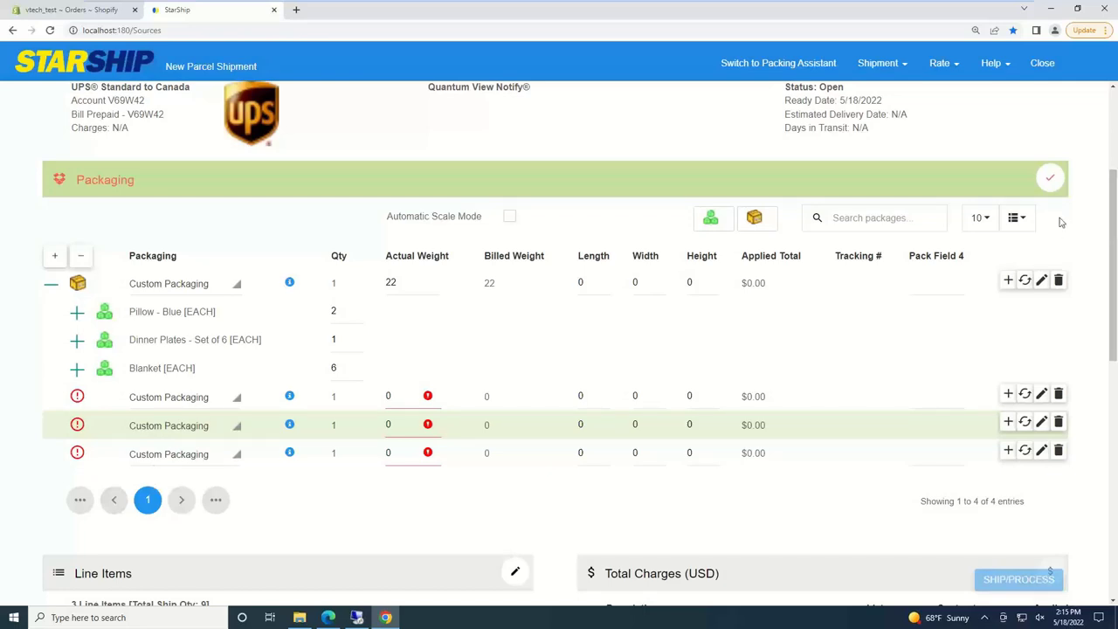
click(1059, 451)
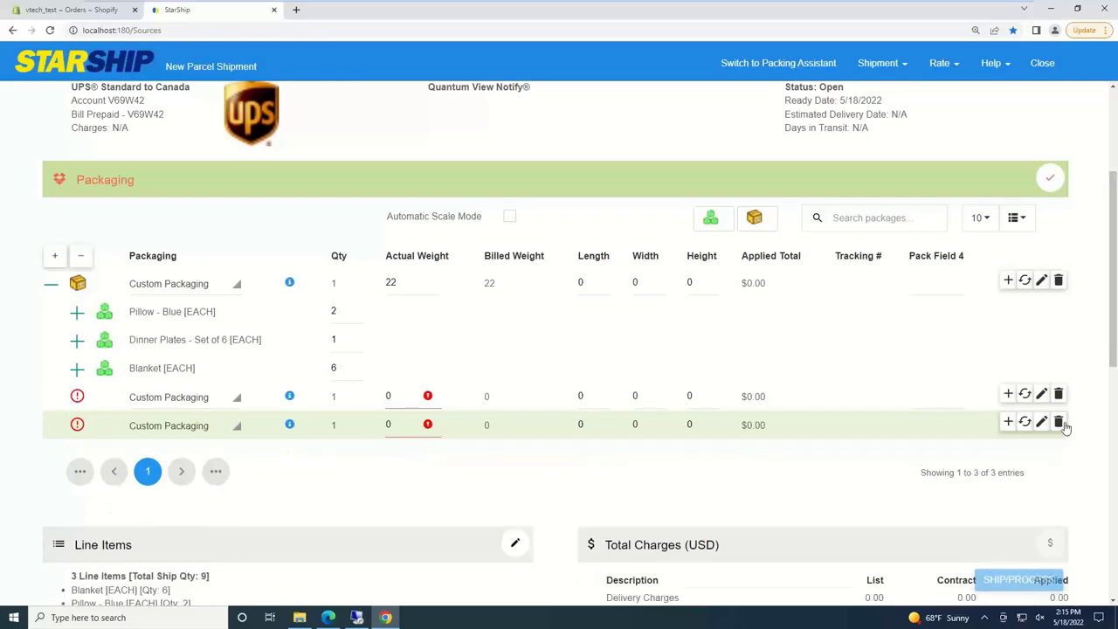
click(1058, 423)
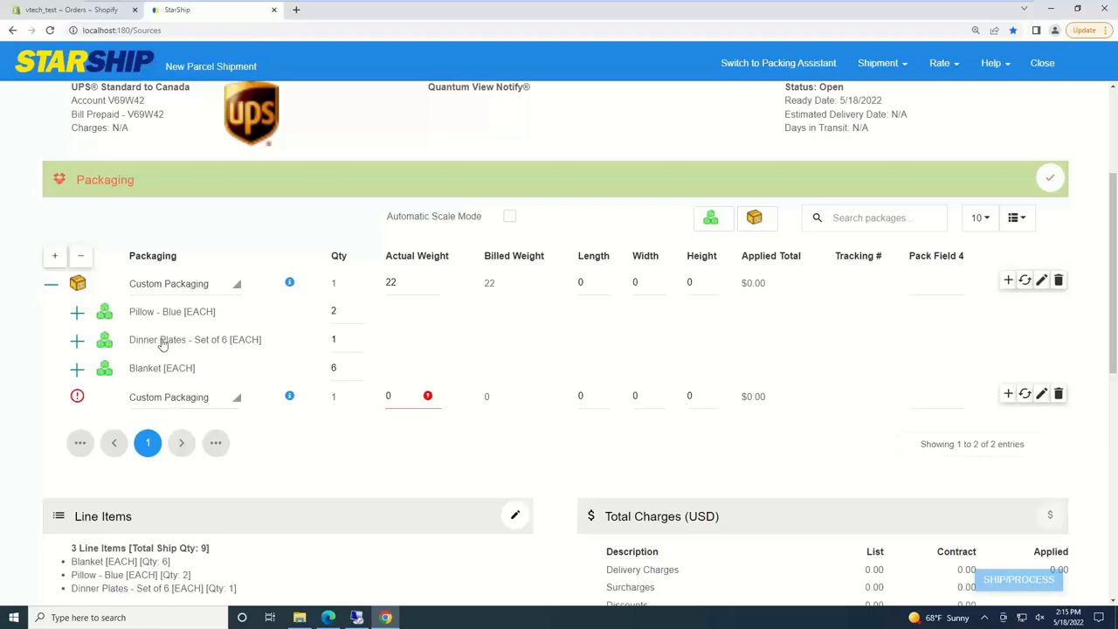
drag(165, 345, 187, 399)
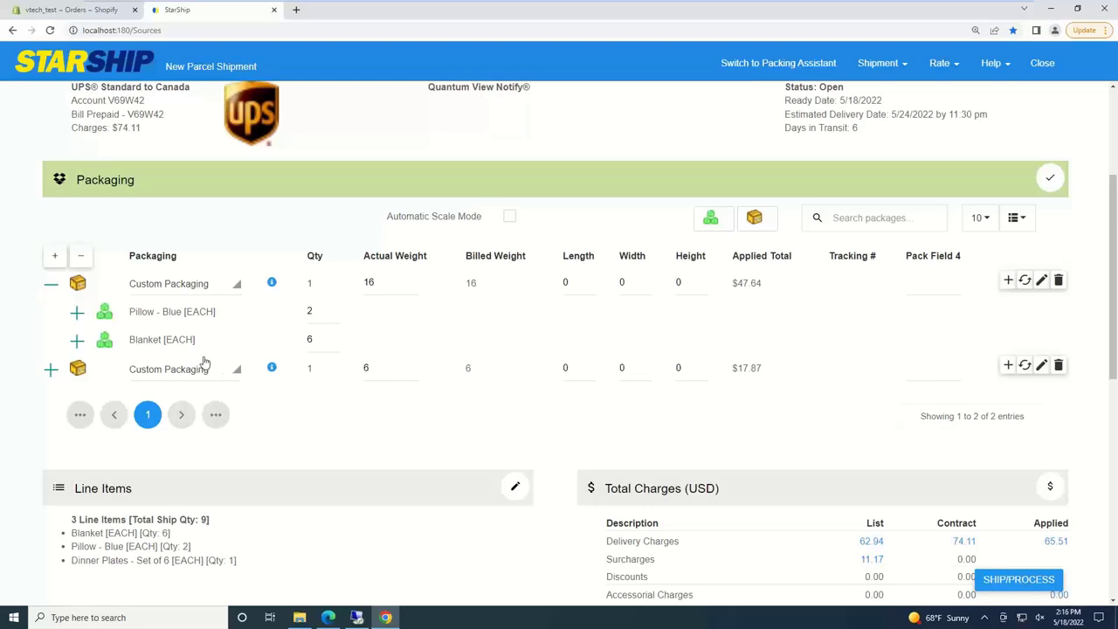
Set package 1's packaging to Blanket and package 2's packaging to SMALL
click(163, 284)
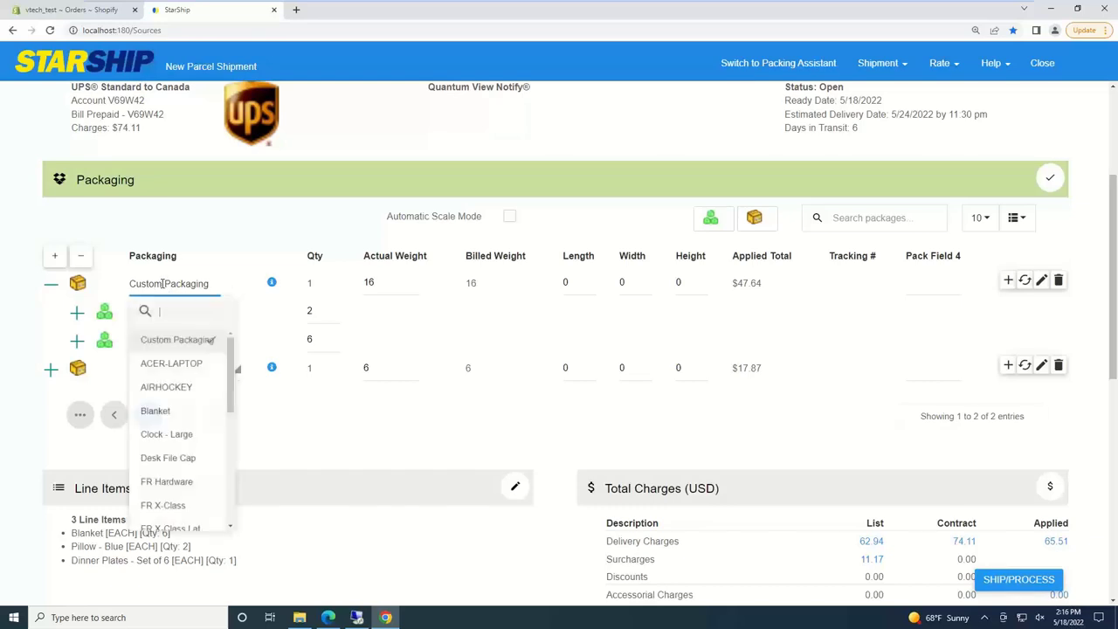
click(156, 415)
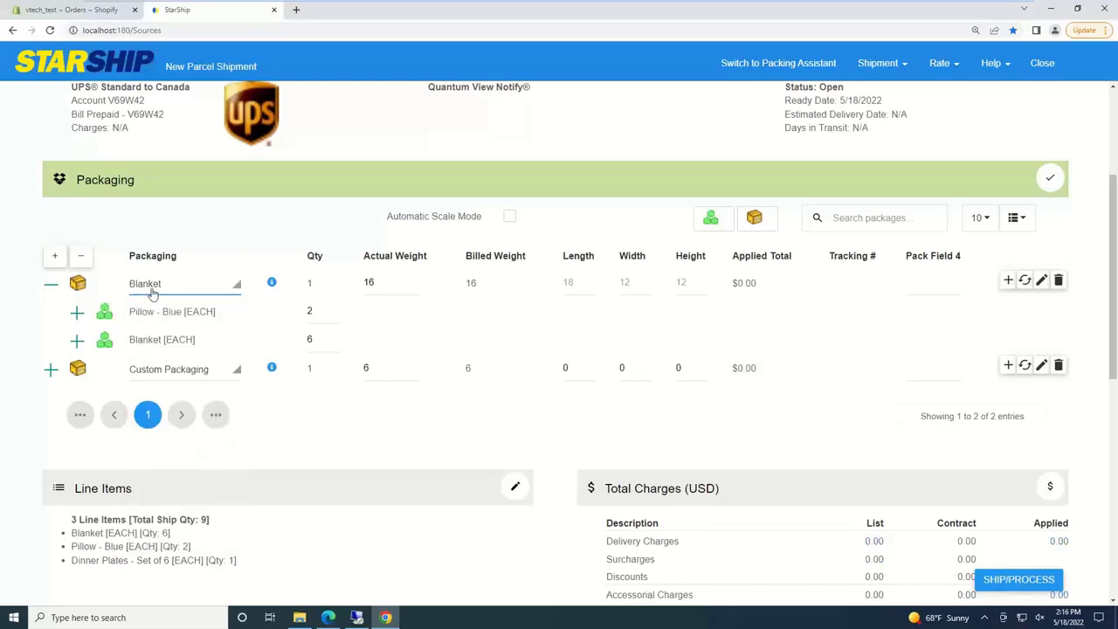
click(167, 373)
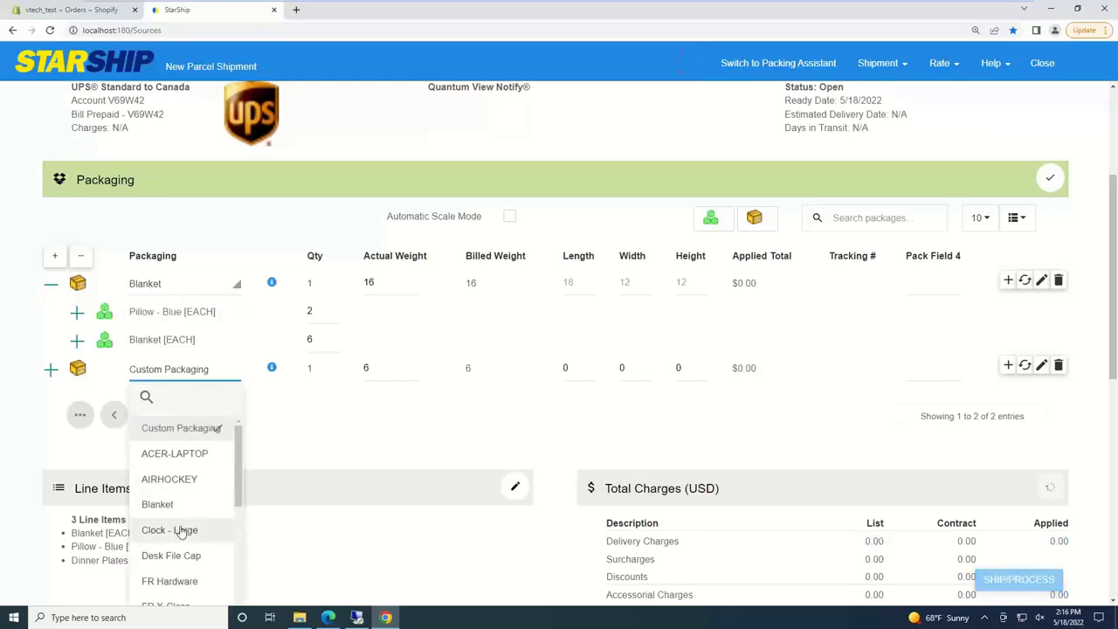
scroll(178, 539, down, 4)
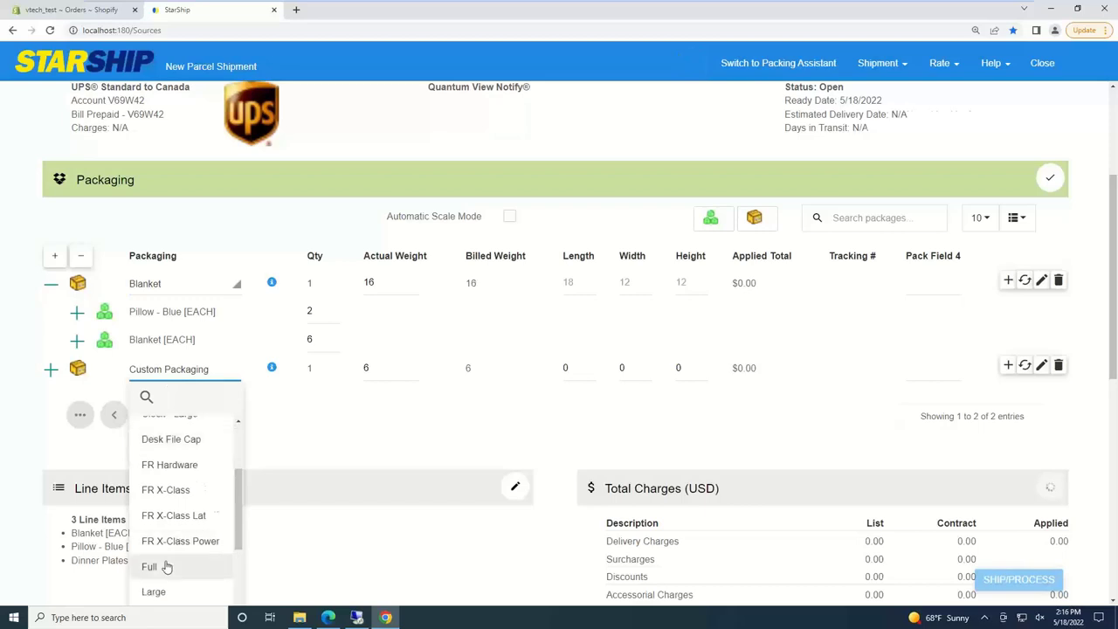
scroll(166, 564, down, 4)
click(171, 547)
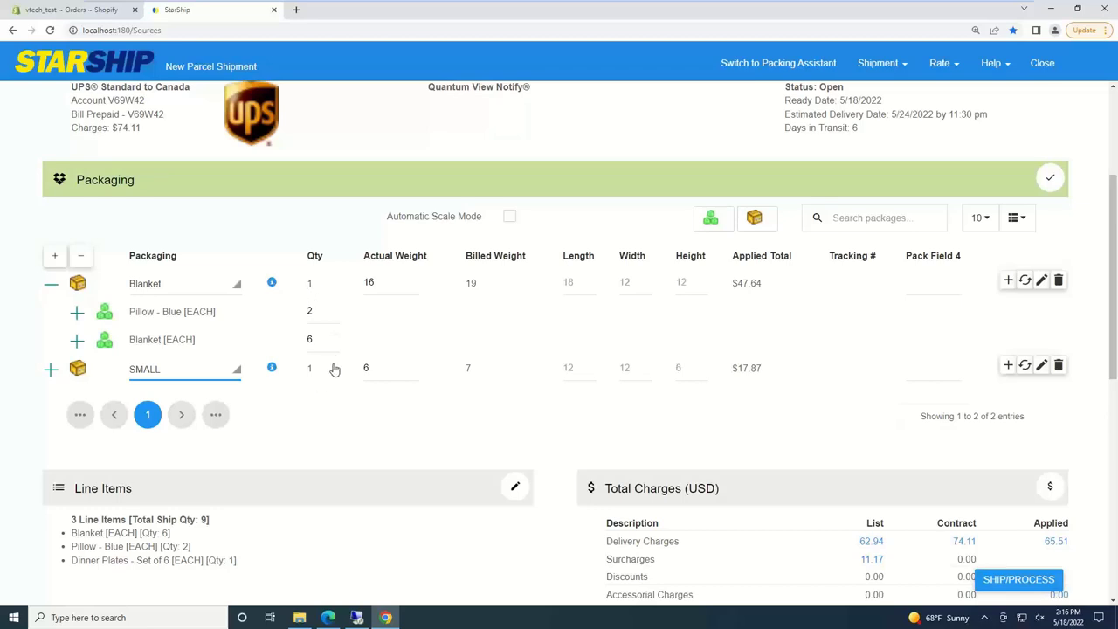
click(335, 339)
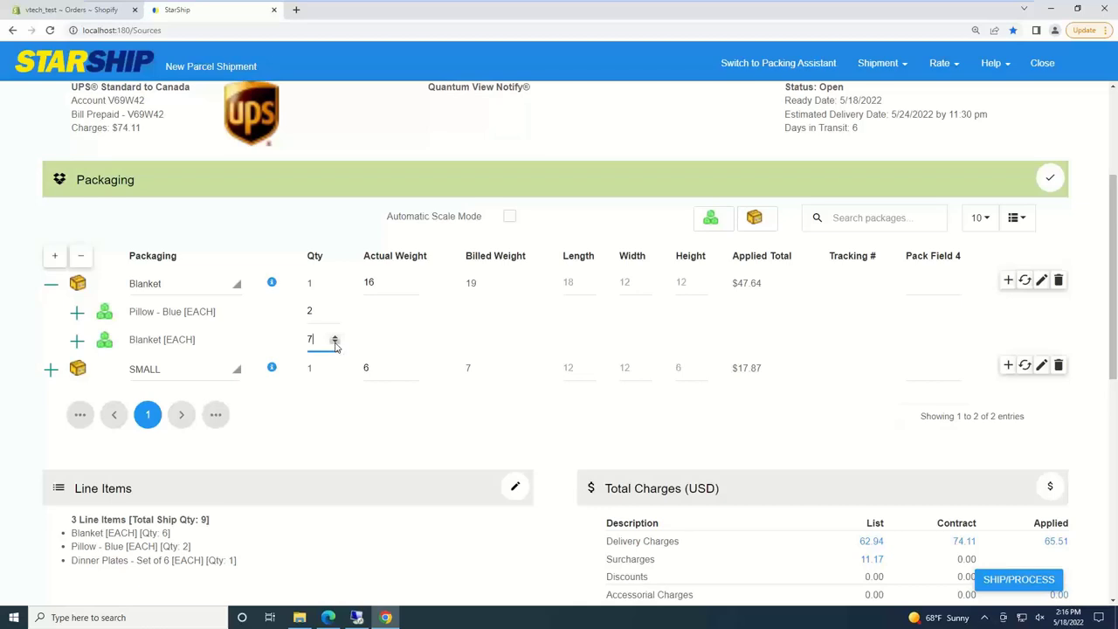
click(335, 342)
click(391, 282)
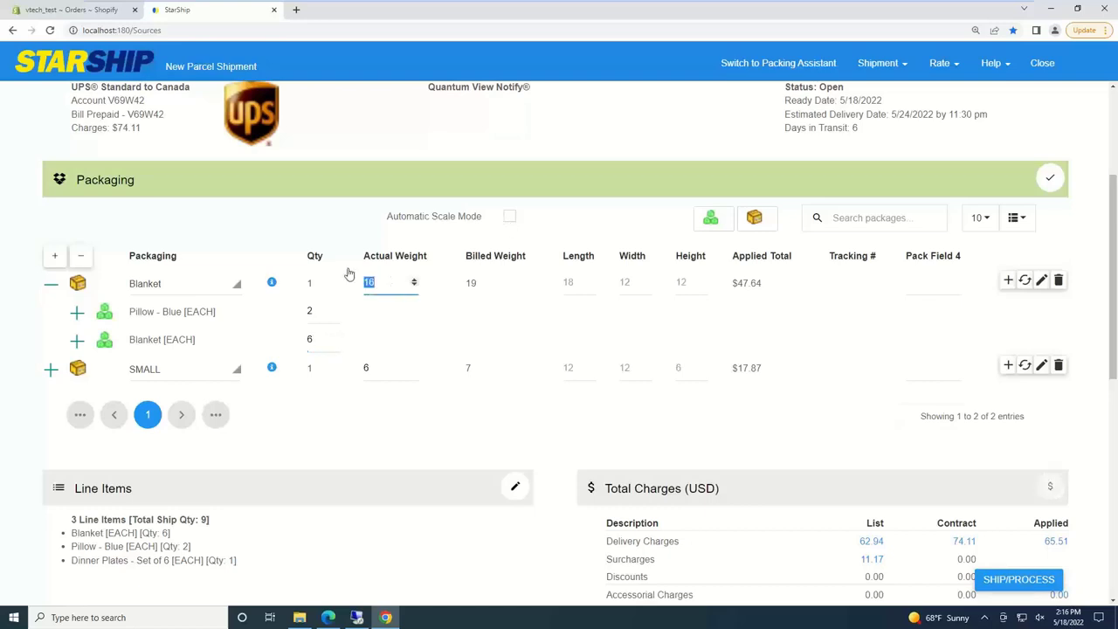
click(380, 367)
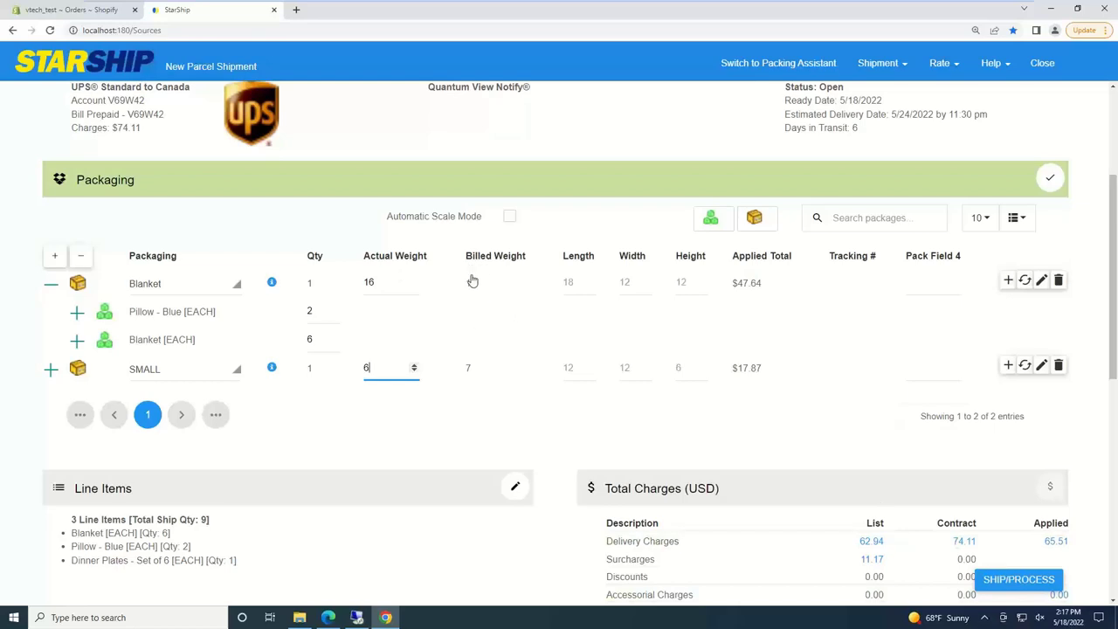
click(377, 281)
double_click(369, 282)
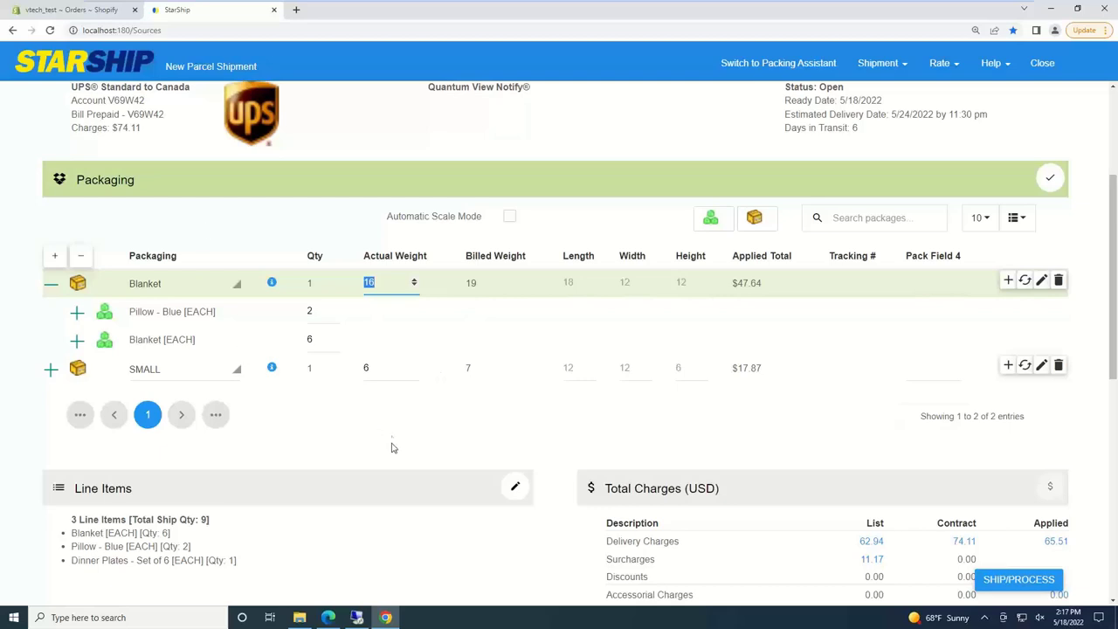
Collapse the Blanket package's contents and scroll down to the Total Charges section
scroll(262, 437, up, 1)
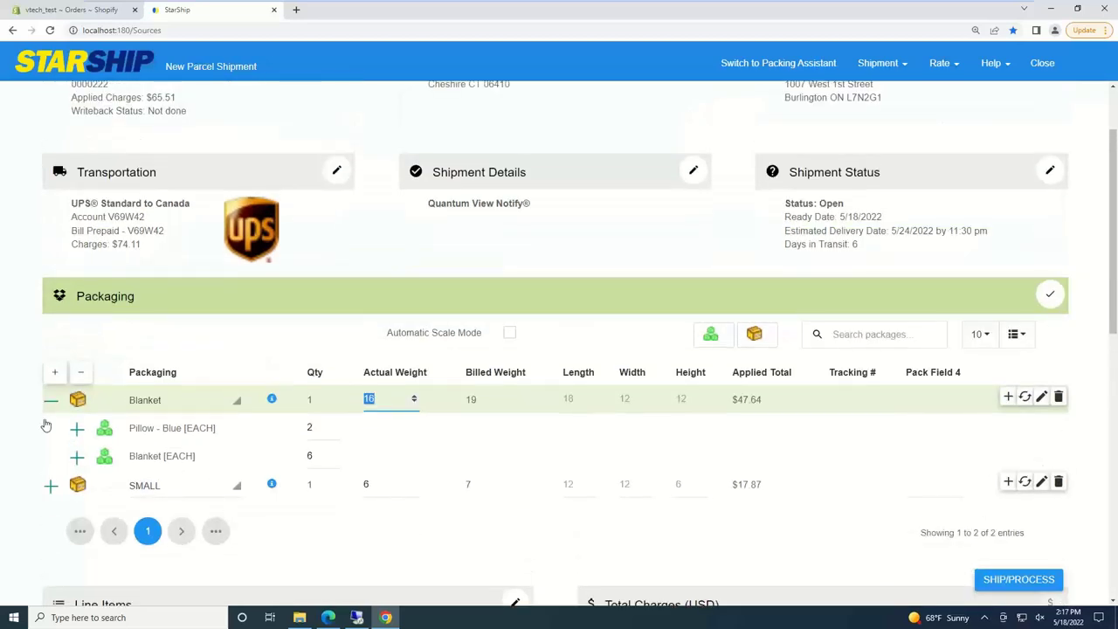
click(51, 400)
scroll(234, 353, up, 1)
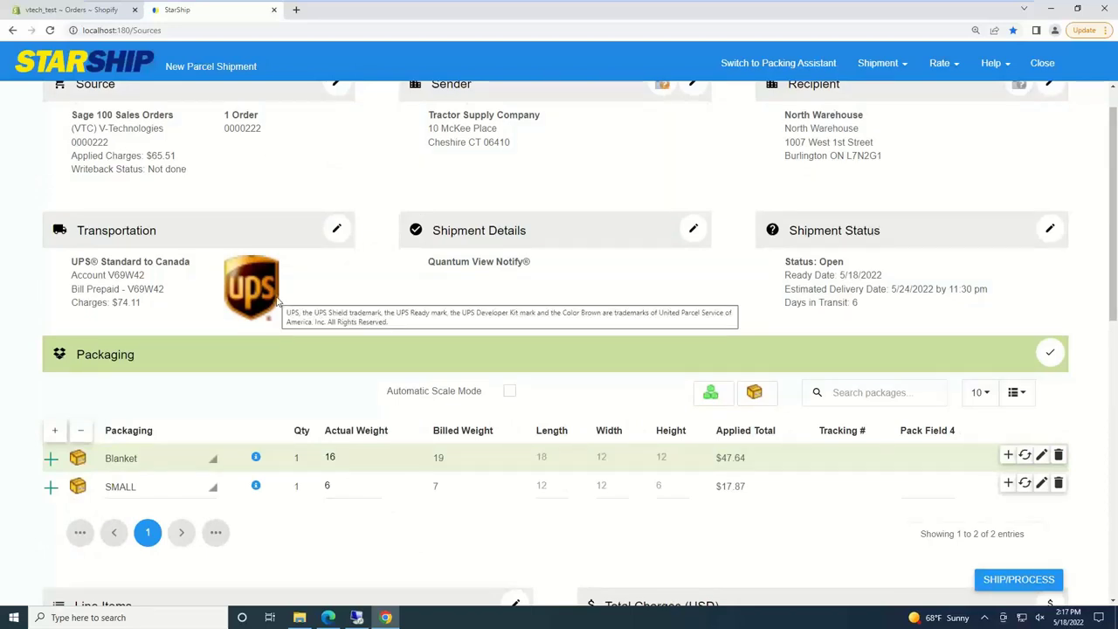
scroll(300, 362, down, 1)
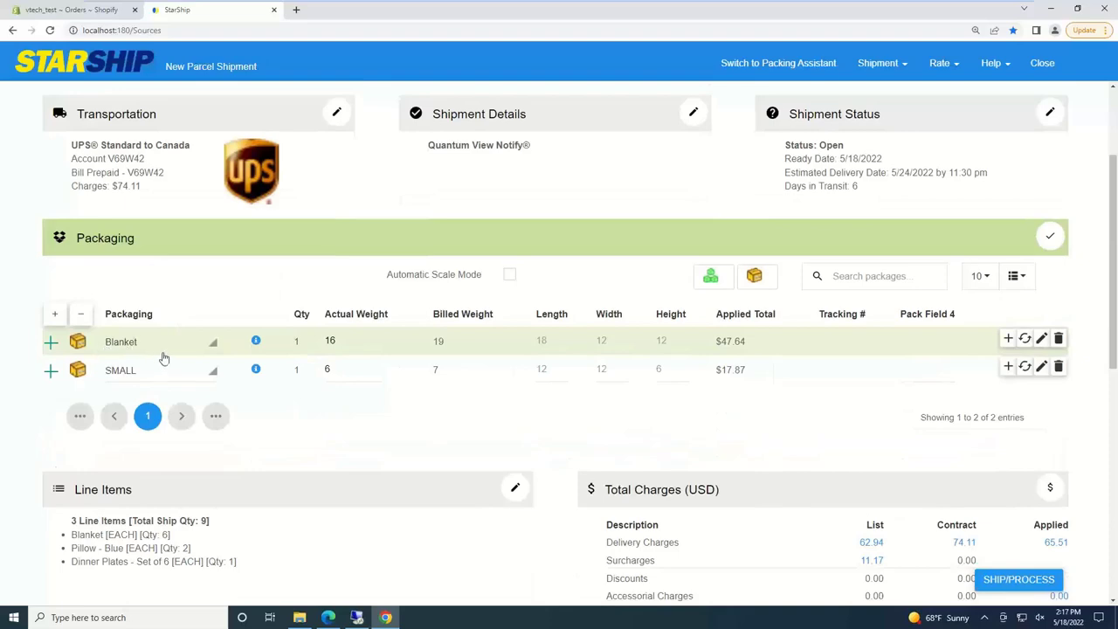
scroll(164, 360, down, 3)
scroll(165, 360, down, 2)
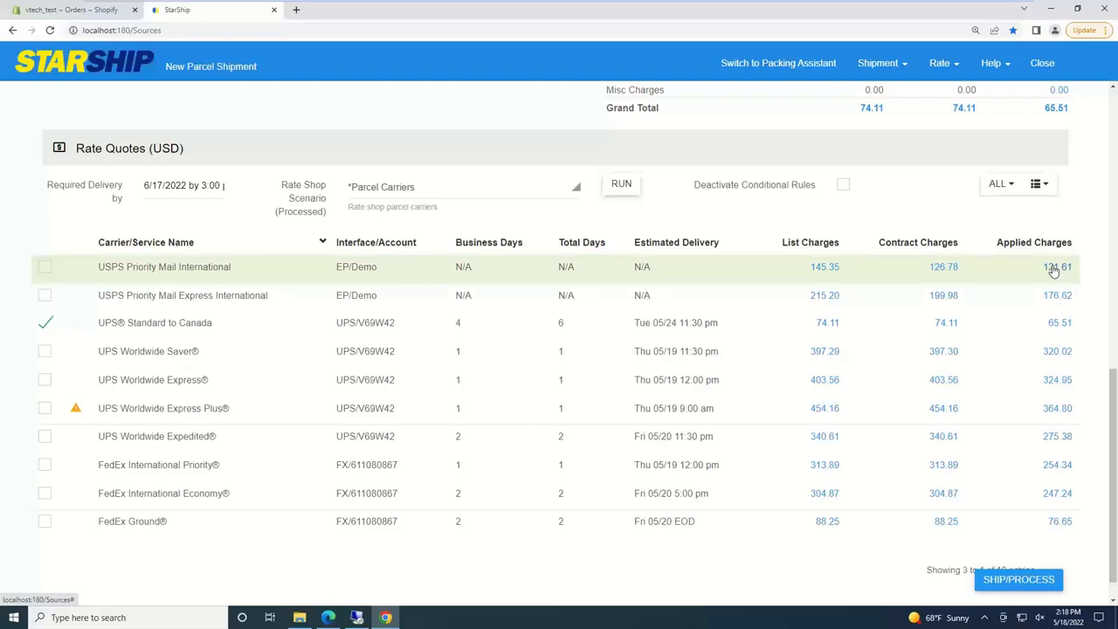
double_click(1059, 109)
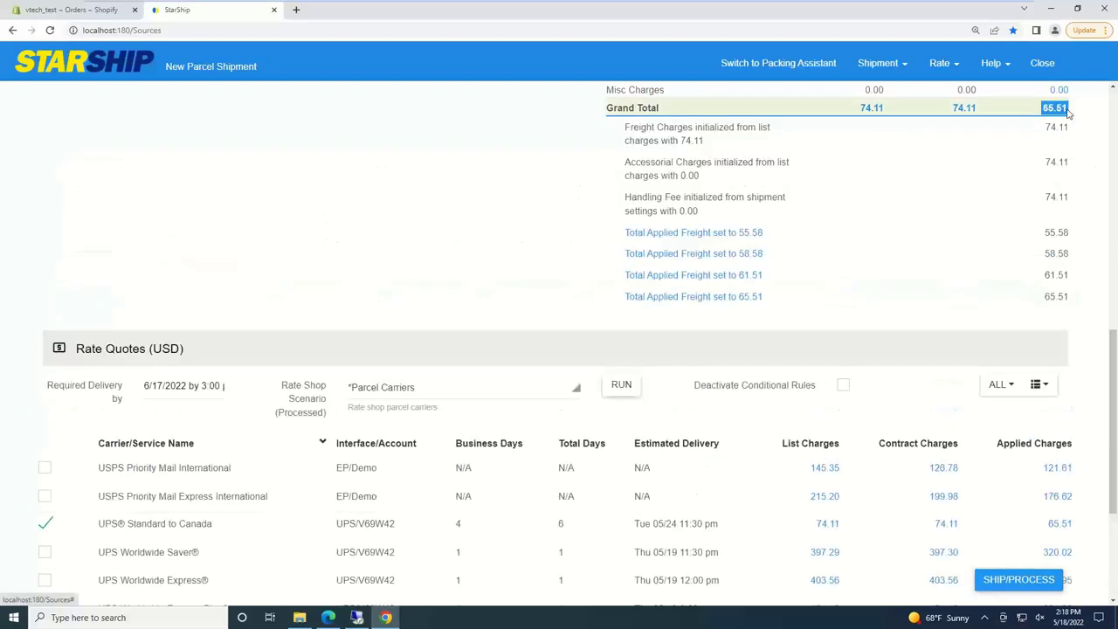
click(722, 232)
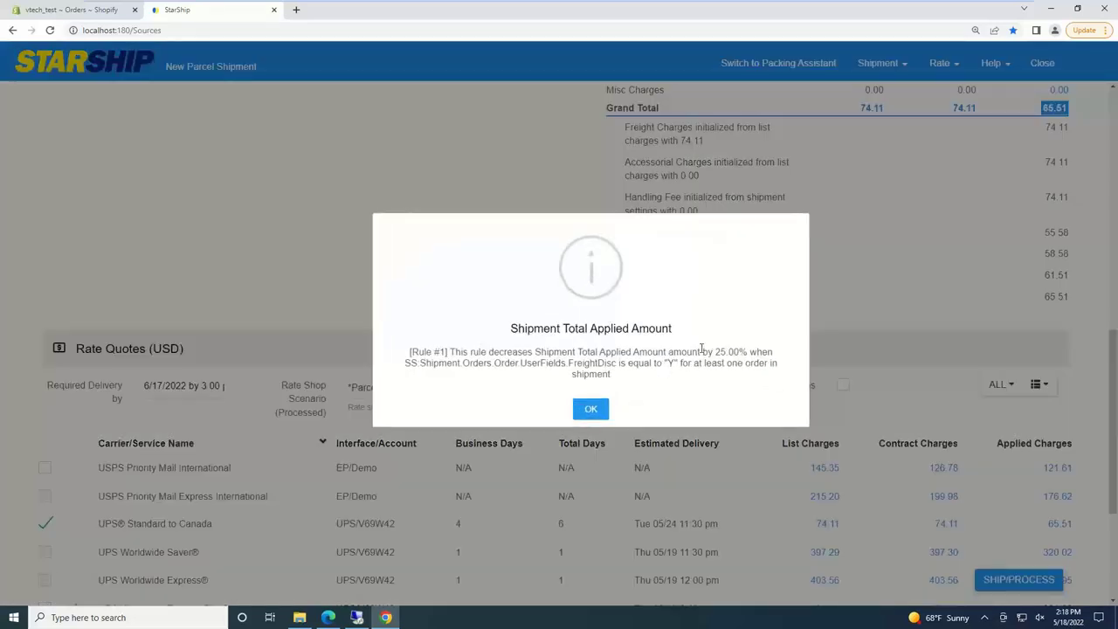
drag(701, 349, 758, 351)
click(590, 410)
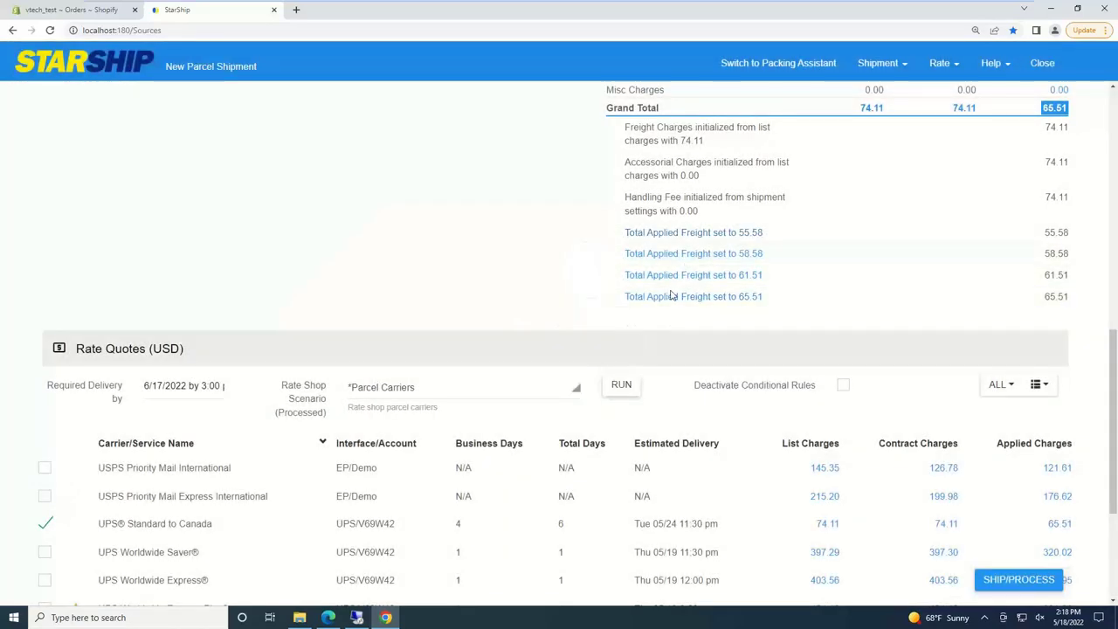
click(673, 253)
drag(679, 362, 633, 353)
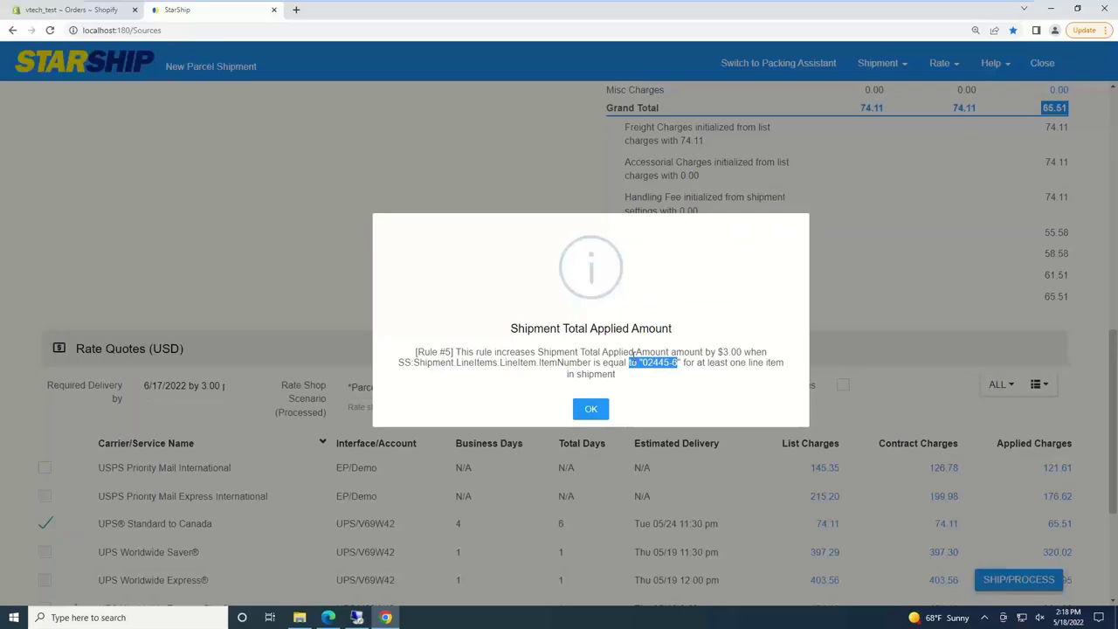
drag(715, 352, 744, 352)
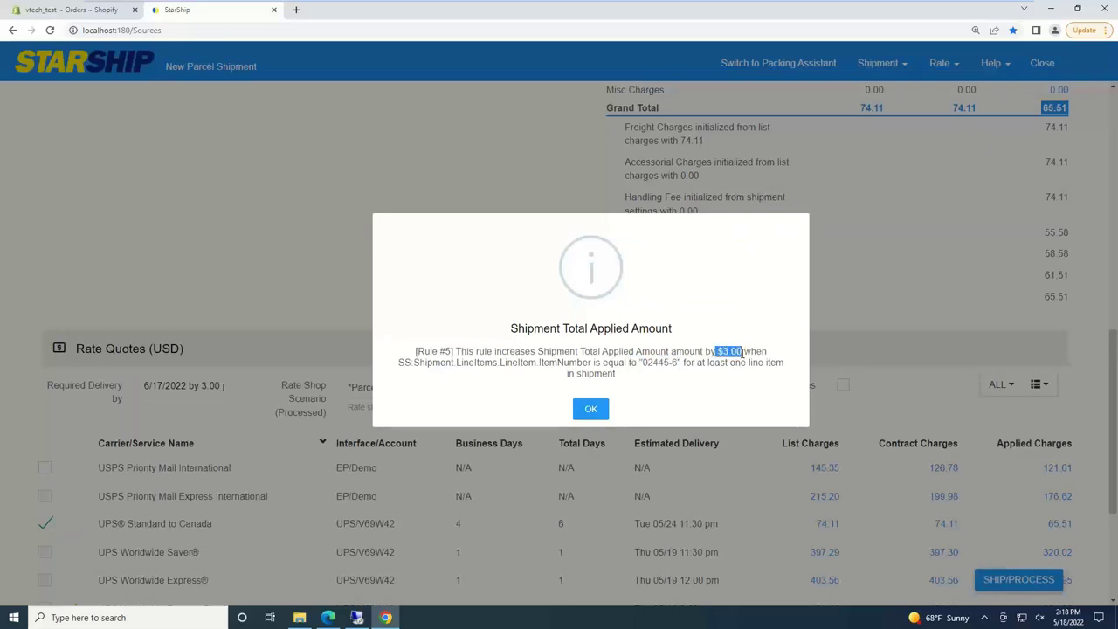
click(591, 411)
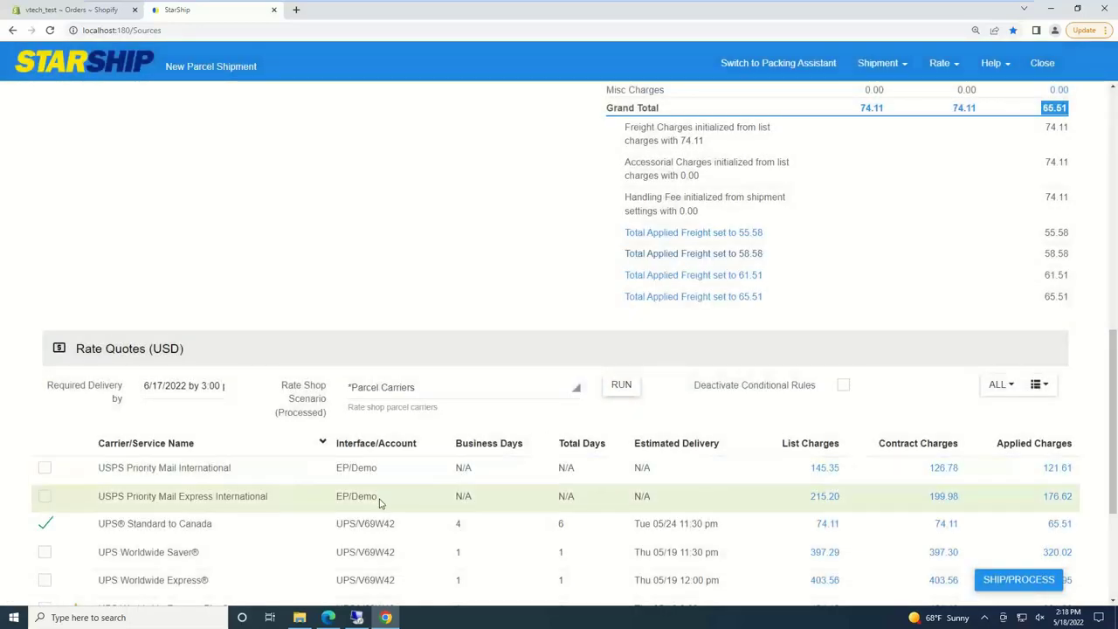
scroll(382, 499, down, 2)
scroll(277, 469, down, 1)
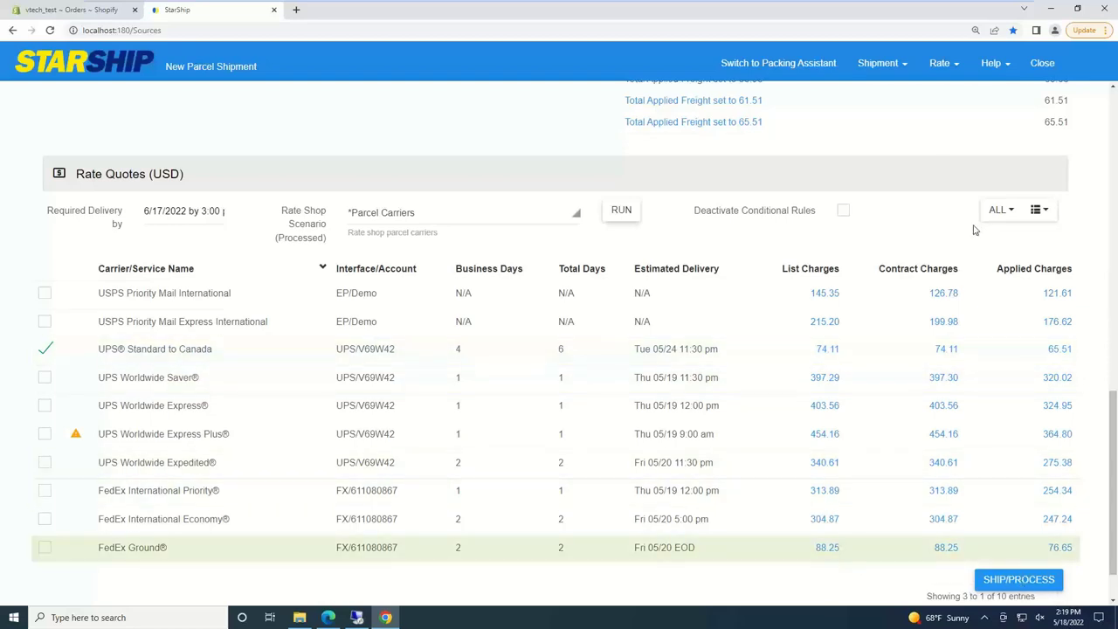
Run Ship/Process (F3) from the Shipment menu to generate the shipping documents
click(878, 62)
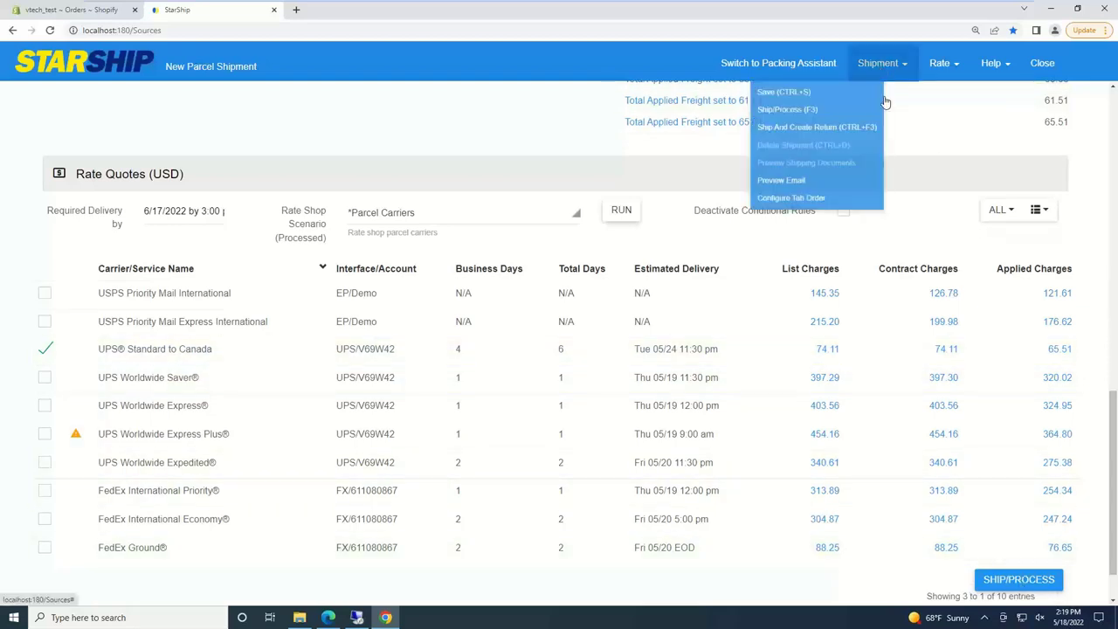
click(791, 118)
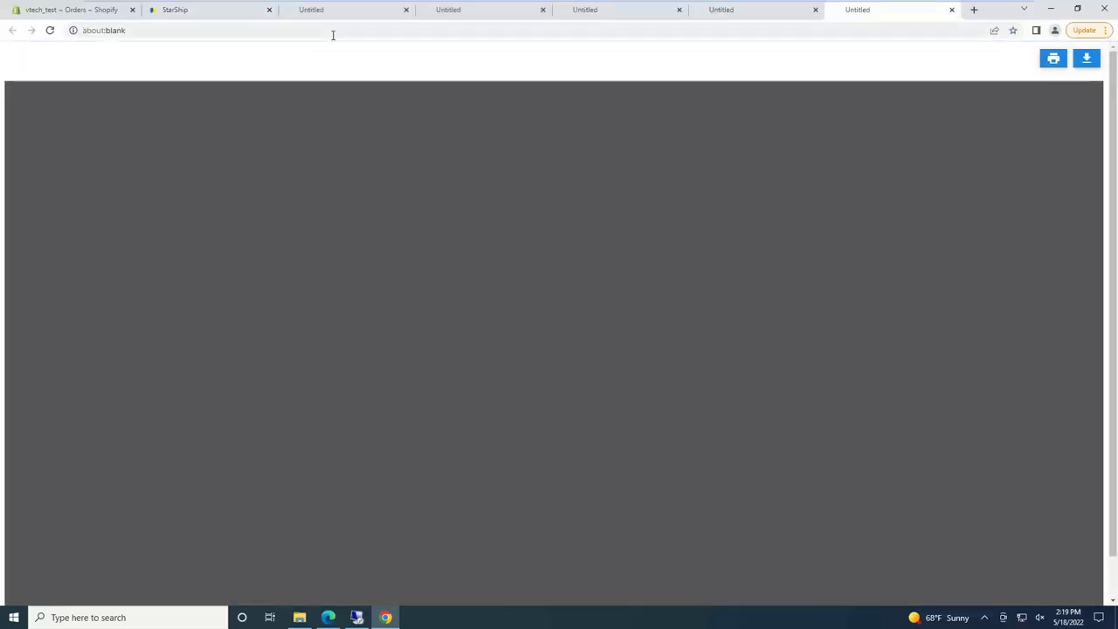
View package 1's label and packing list enlarged, then close that tab
click(338, 16)
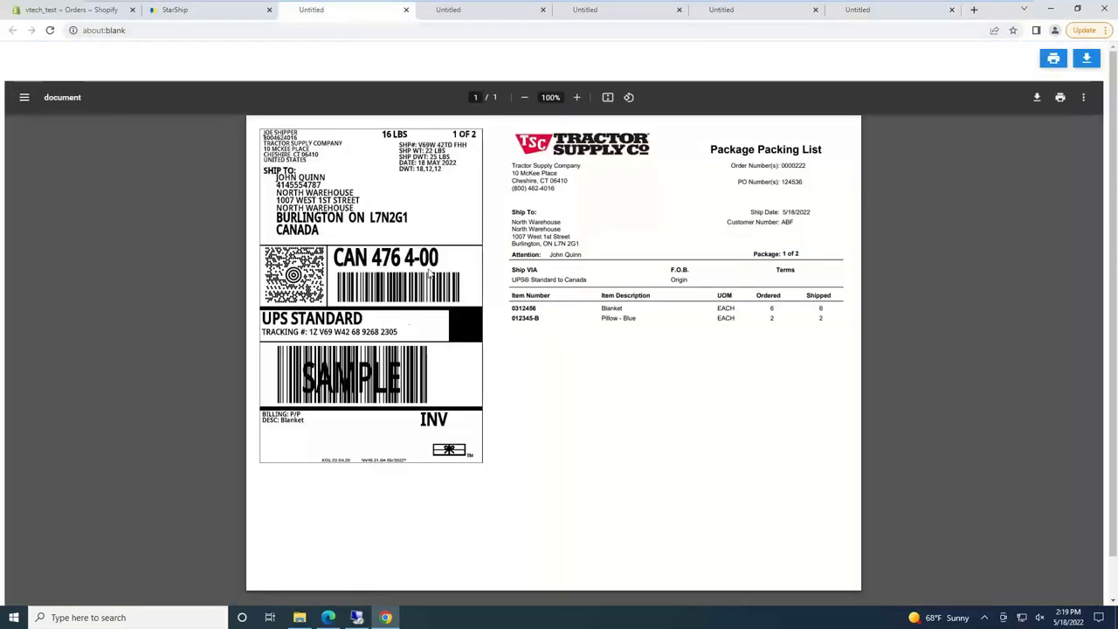
click(576, 97)
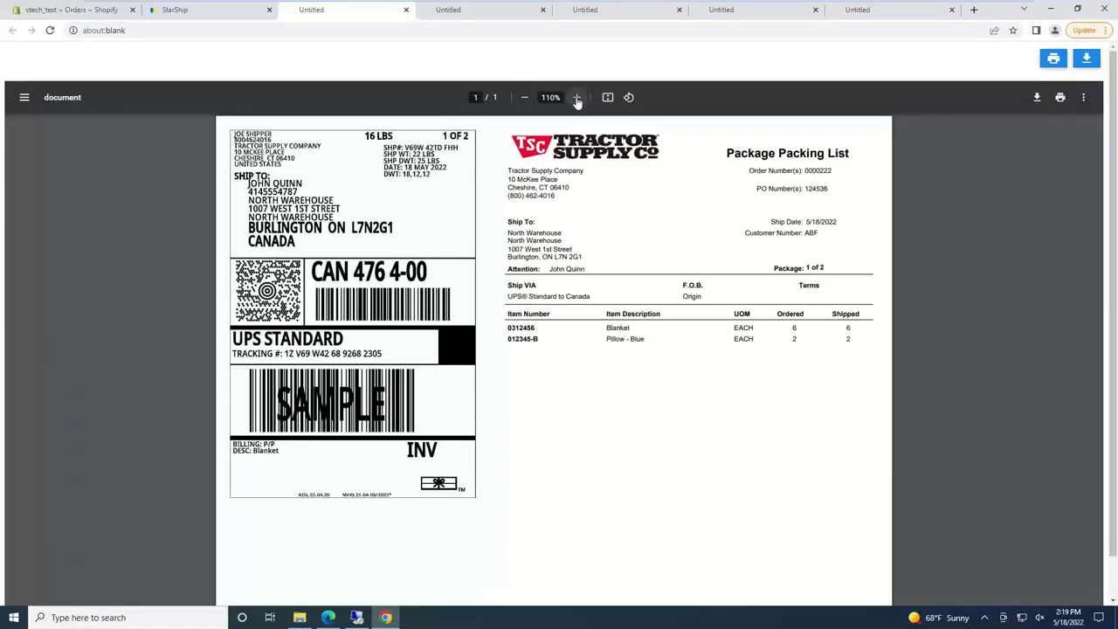
click(576, 97)
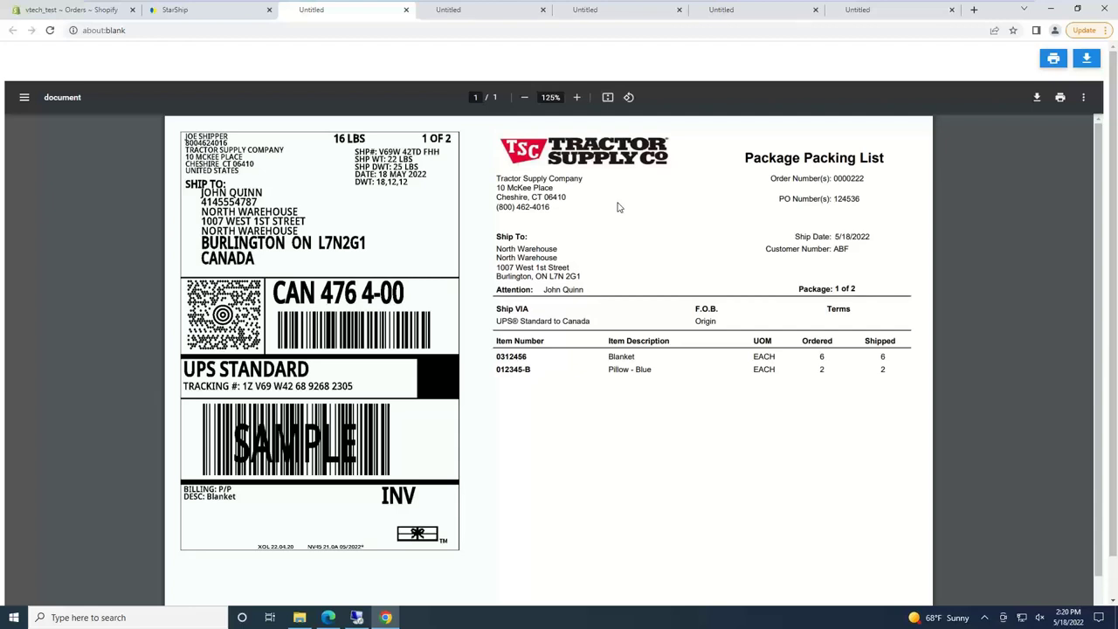
click(406, 11)
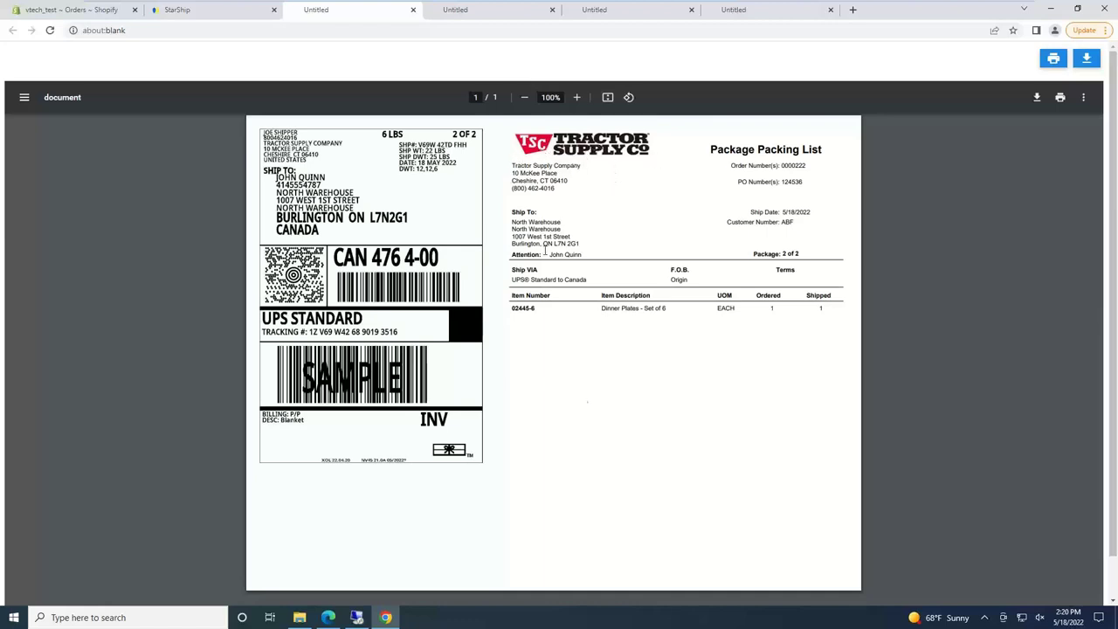
Close package 2's label, enlarge the Shipper's Letter, then view the USMCA certificate and Commercial Invoice
click(413, 10)
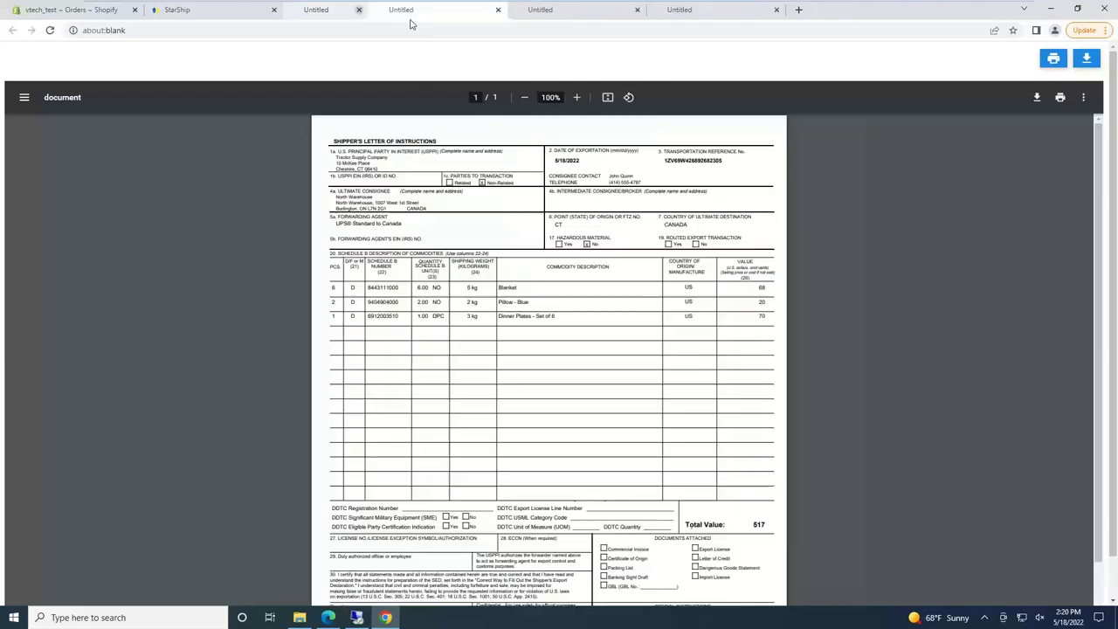
click(576, 97)
click(576, 97)
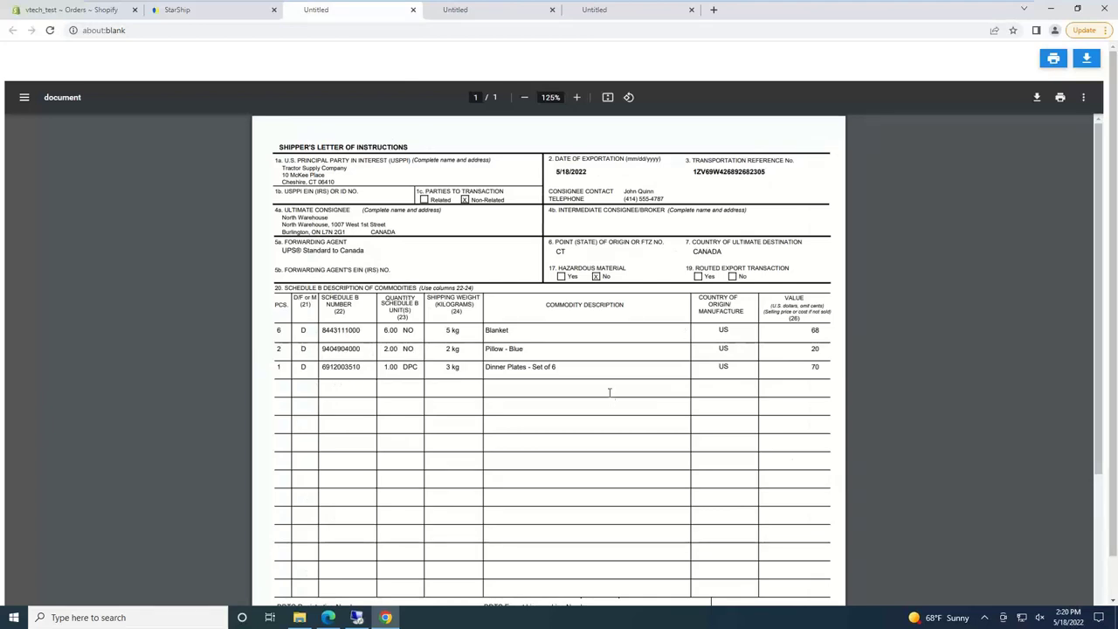
click(462, 10)
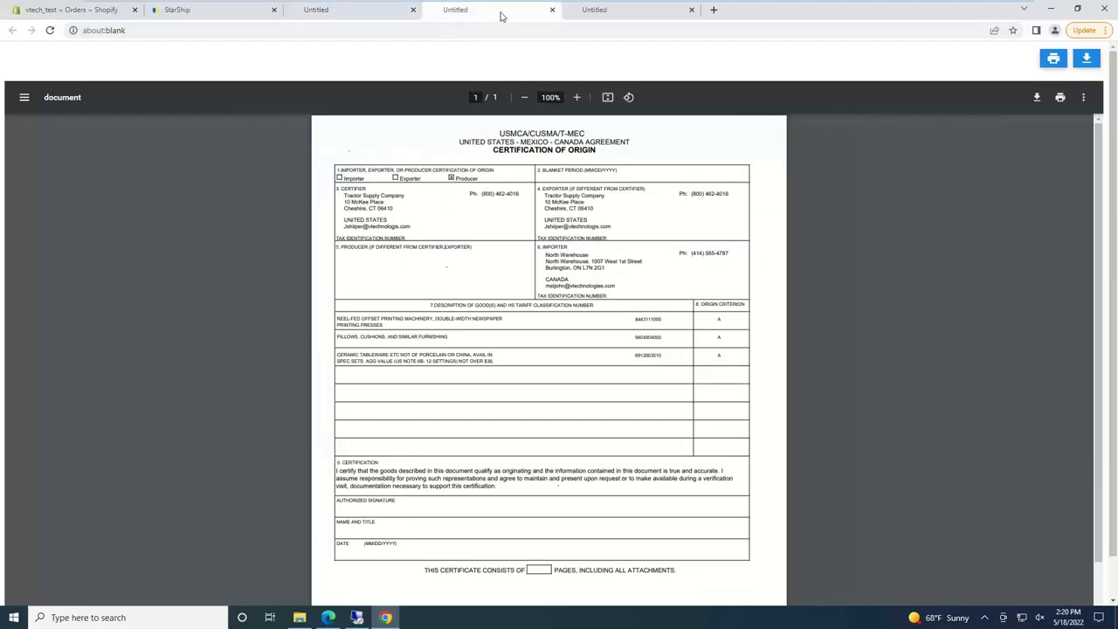
click(602, 15)
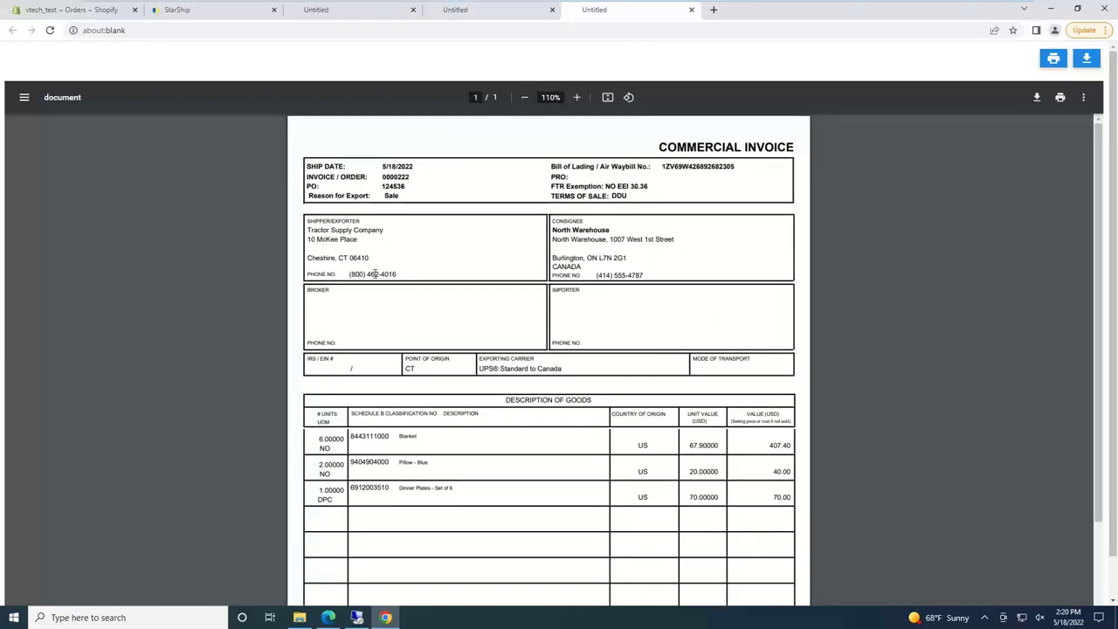
Scroll through the Commercial Invoice, then close the invoice, certificate and letter tabs
scroll(382, 260, down, 3)
scroll(415, 358, down, 2)
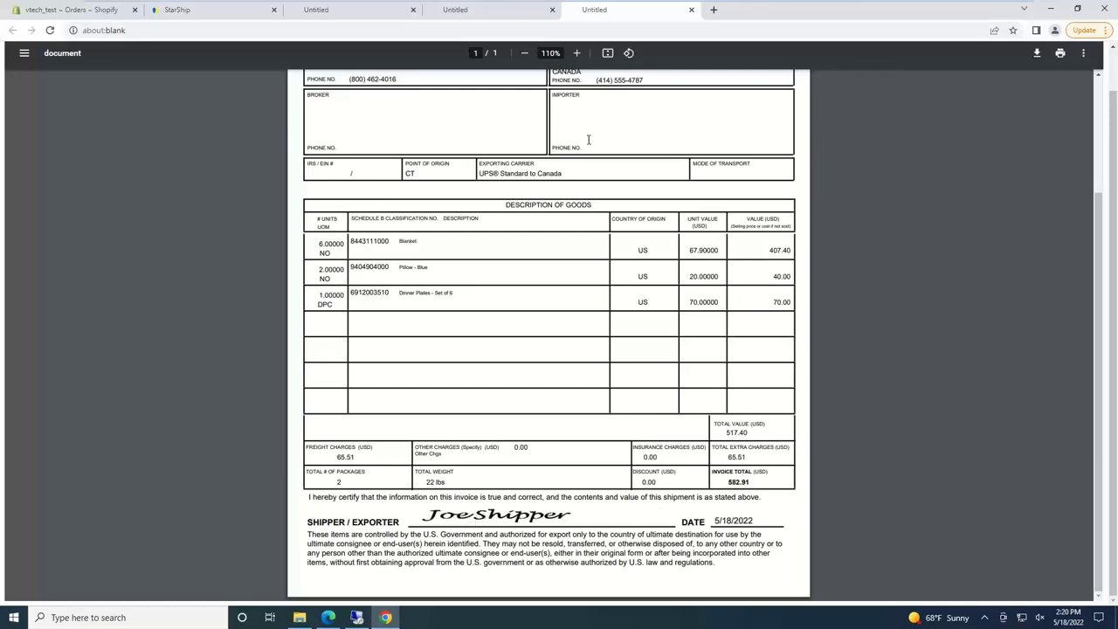
click(692, 12)
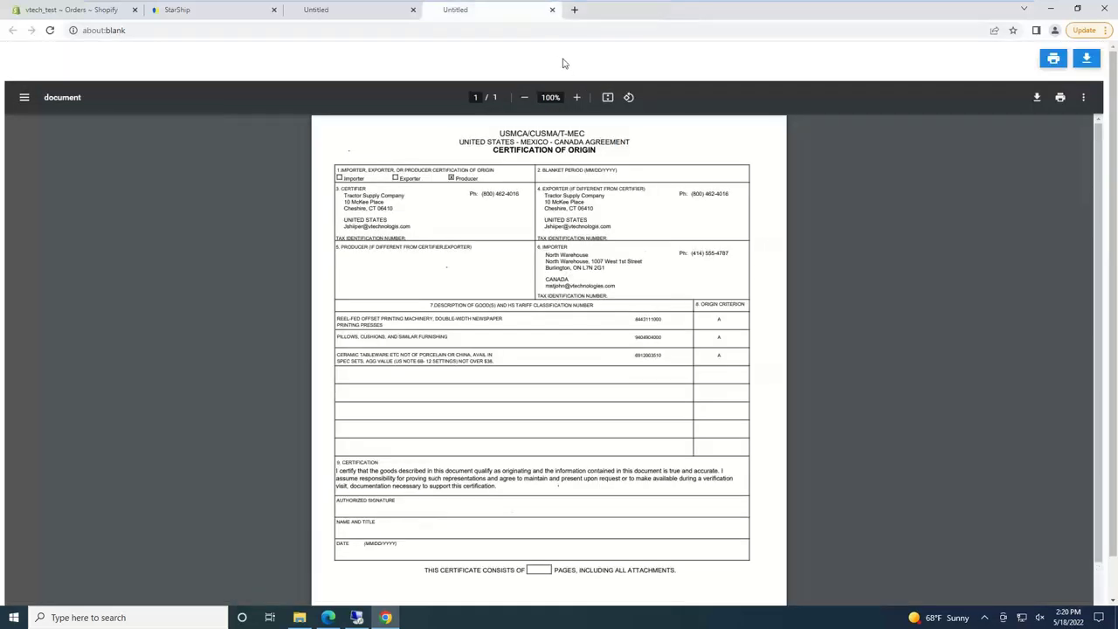
click(553, 11)
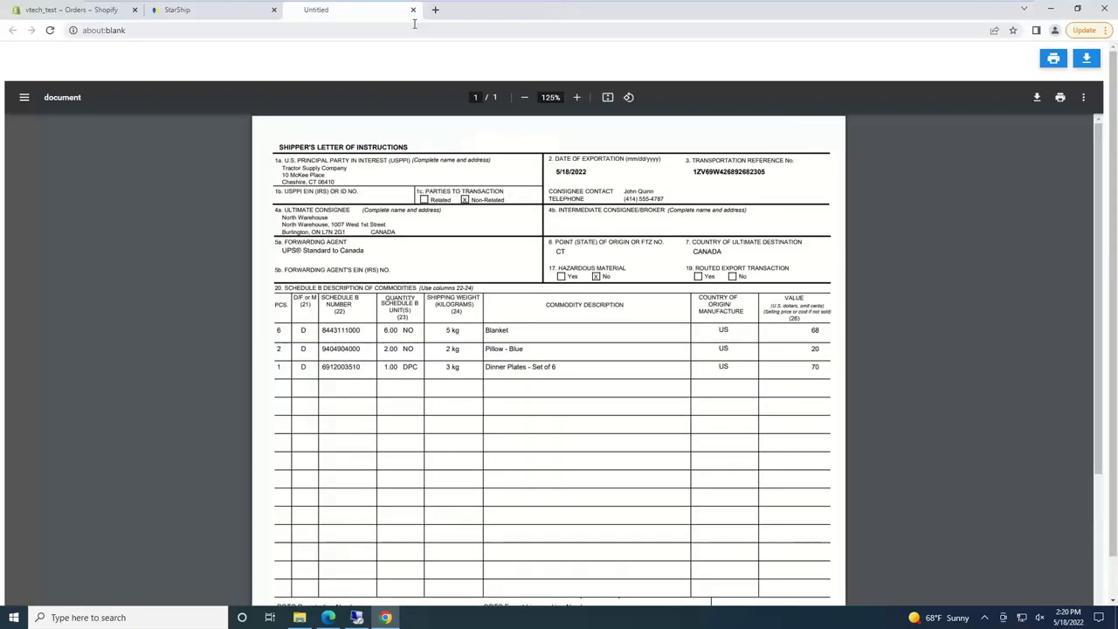
click(413, 10)
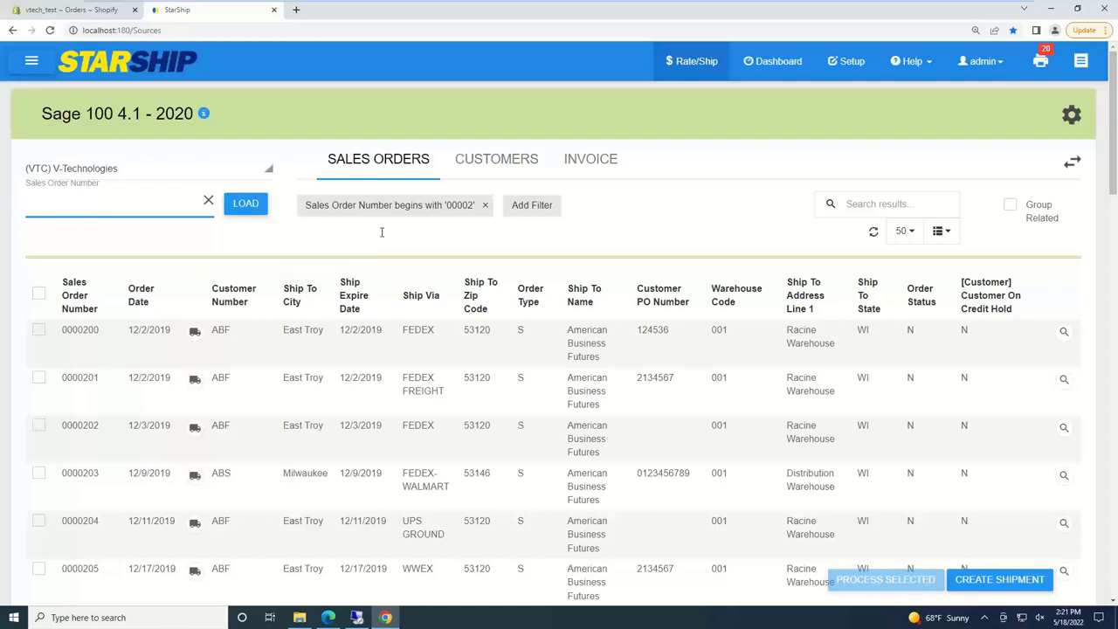
Bring the Sage 100 session forward and restore S/O Invoice Data Entry for order 0000222
click(360, 618)
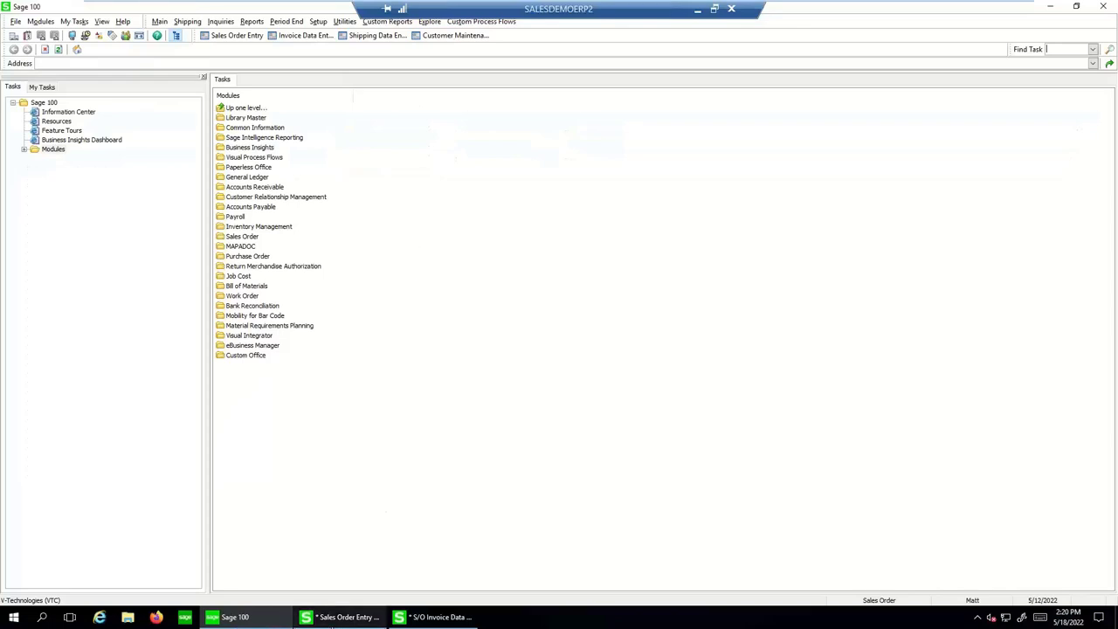
click(448, 618)
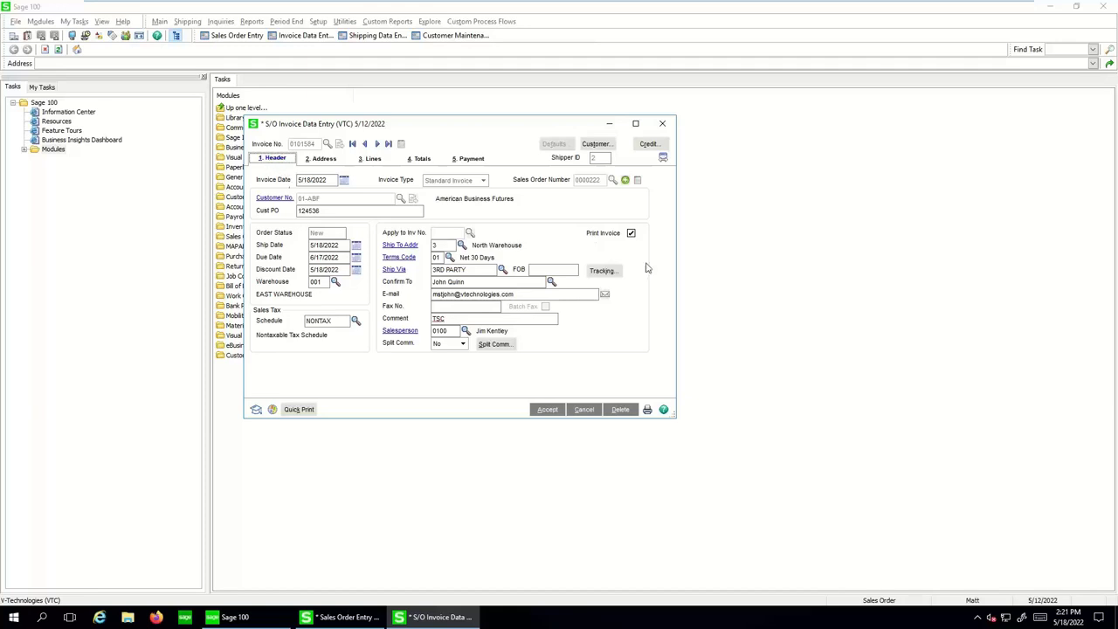
Inspect the contents of UPS packages 0001 and 0002, then view the invoice totals
click(603, 274)
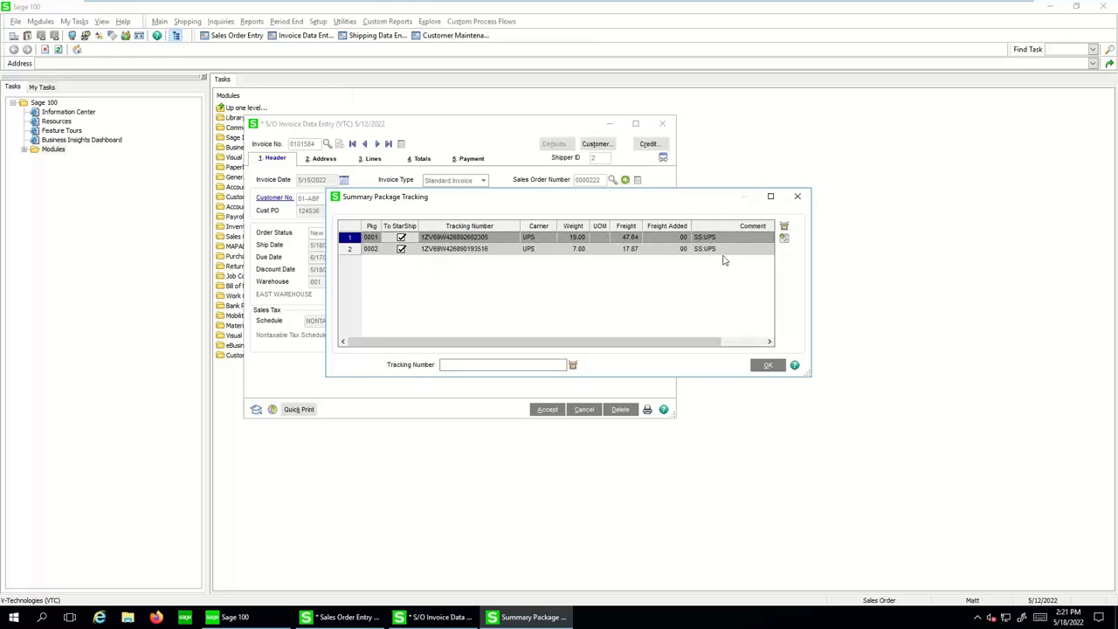
click(784, 236)
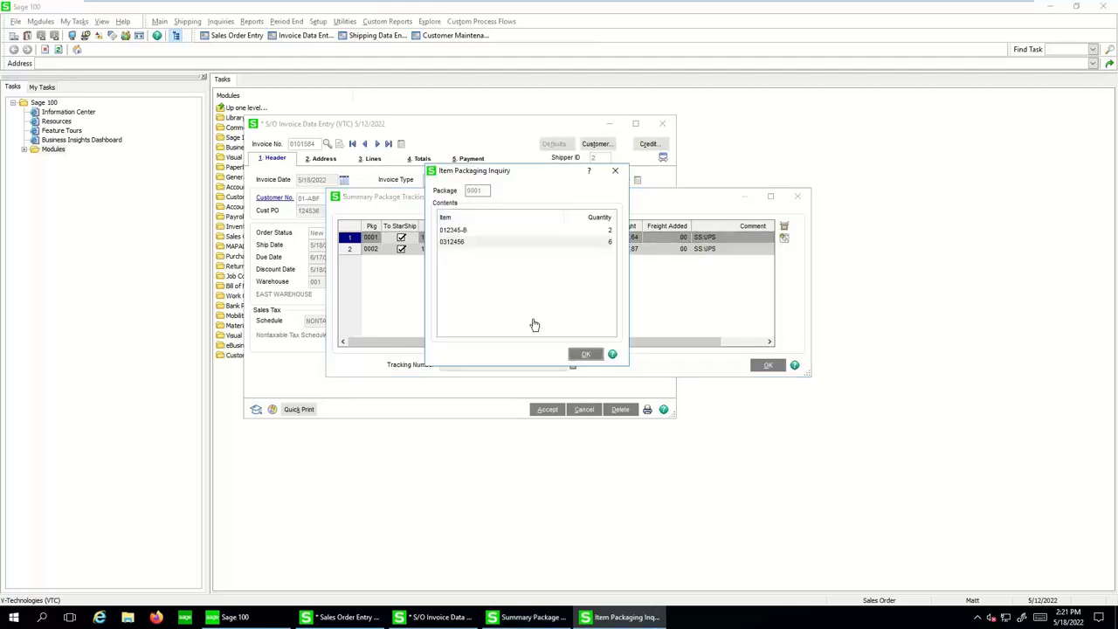
click(586, 354)
click(485, 249)
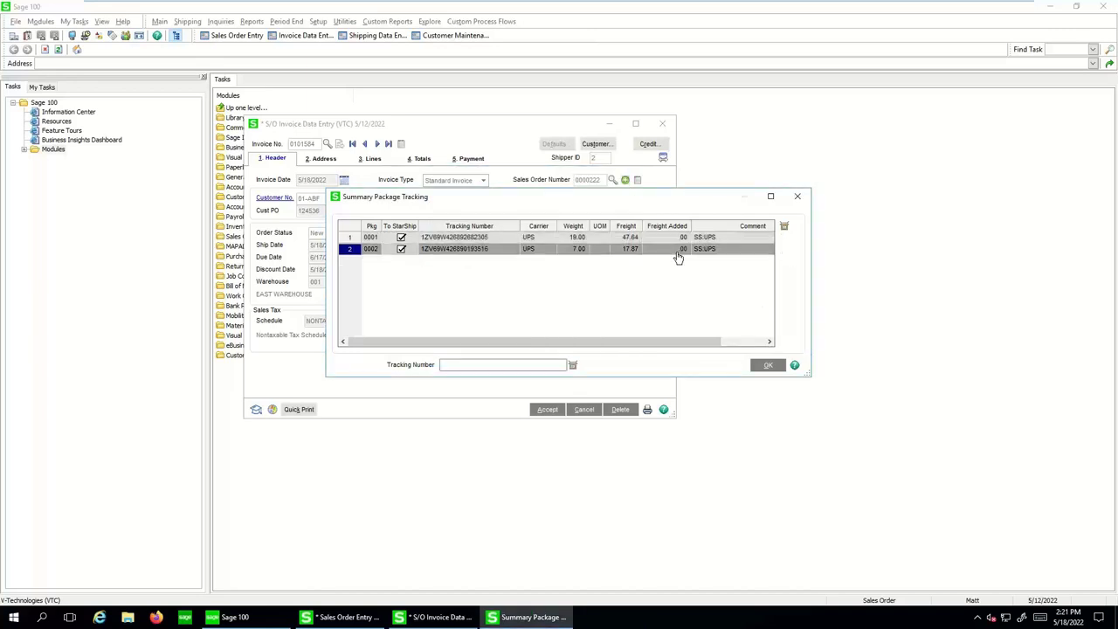
click(784, 236)
click(588, 355)
click(766, 366)
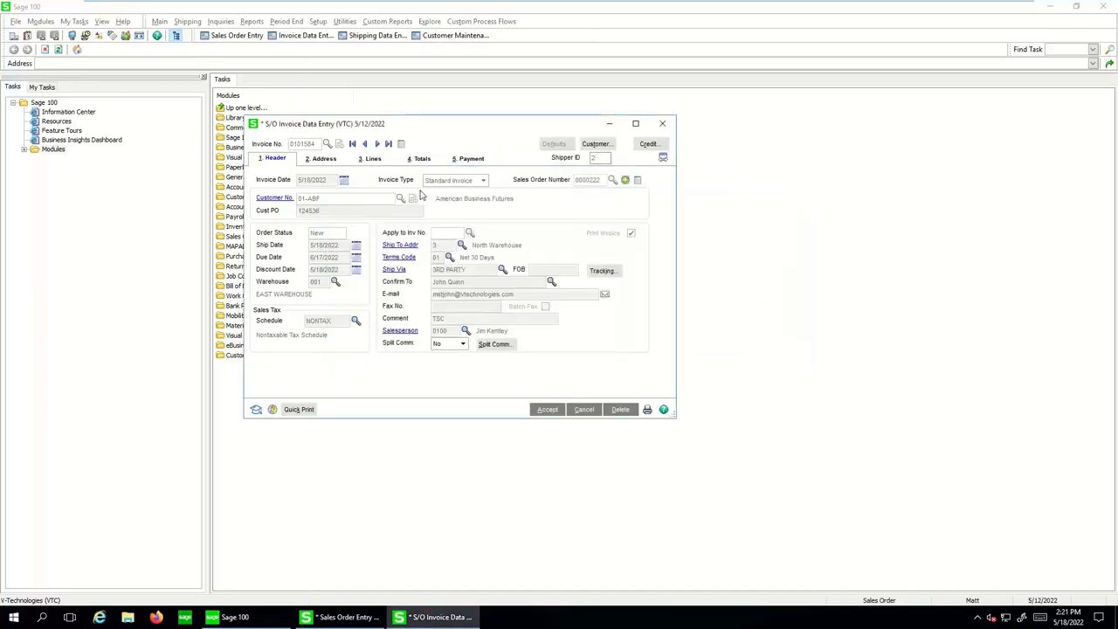
click(420, 160)
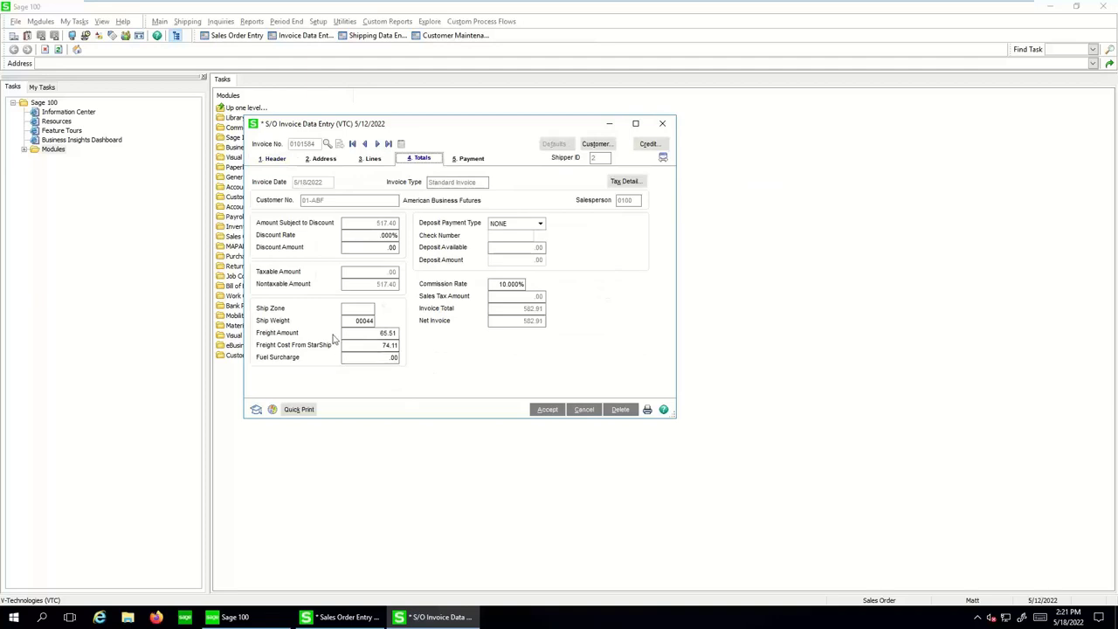
Compare freight 65.51 with StarShip cost 74.11, then set Freight Amount to 85.00
click(383, 333)
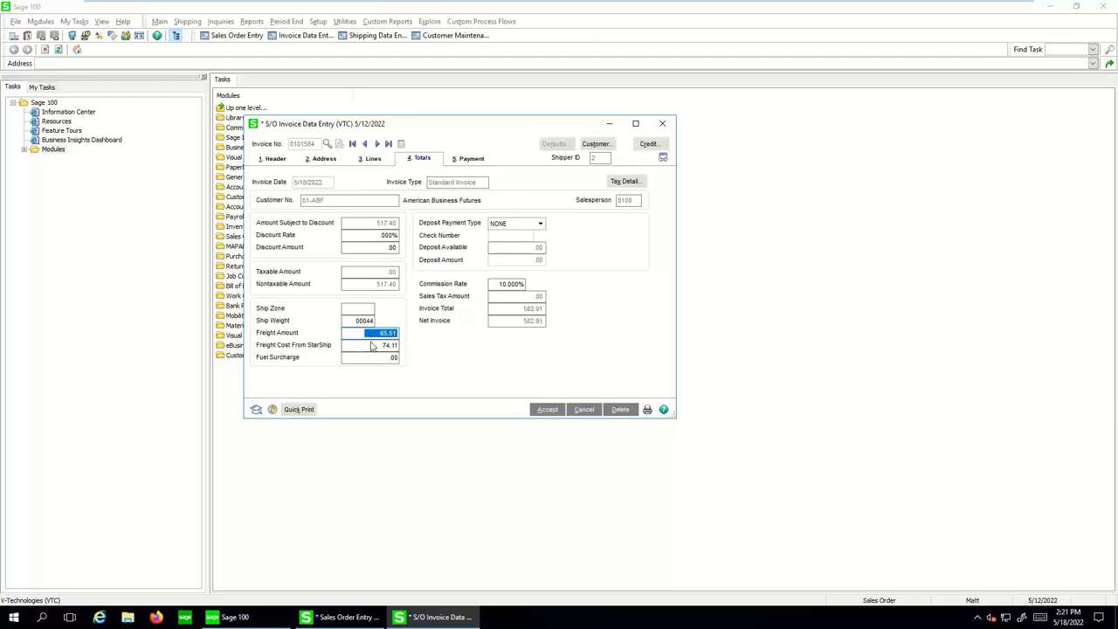
drag(371, 333, 406, 334)
click(359, 346)
double_click(382, 345)
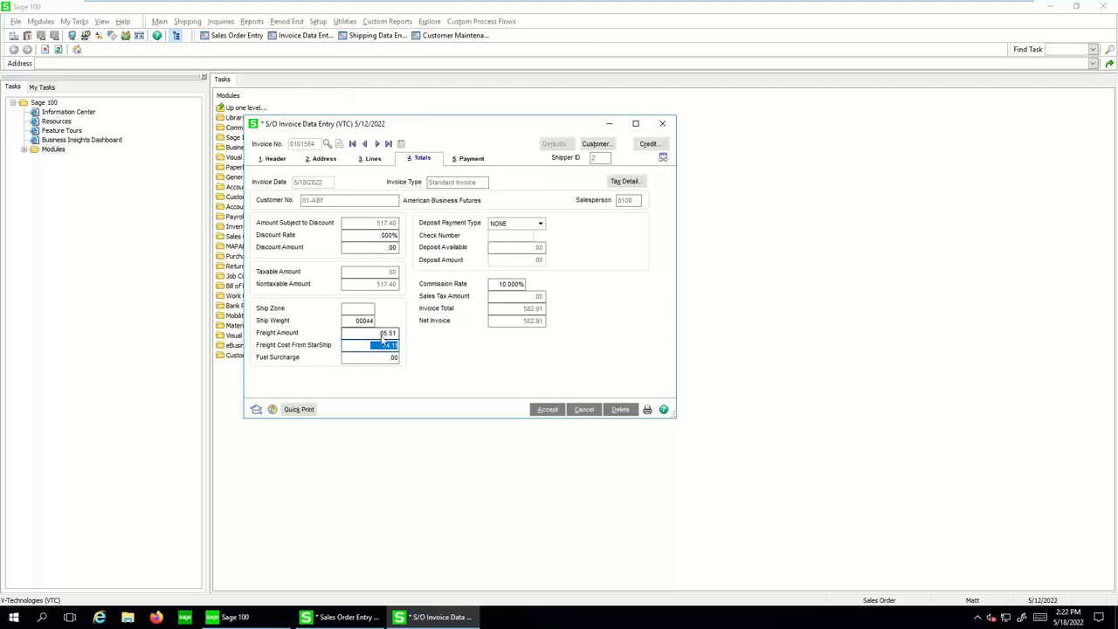
click(388, 334)
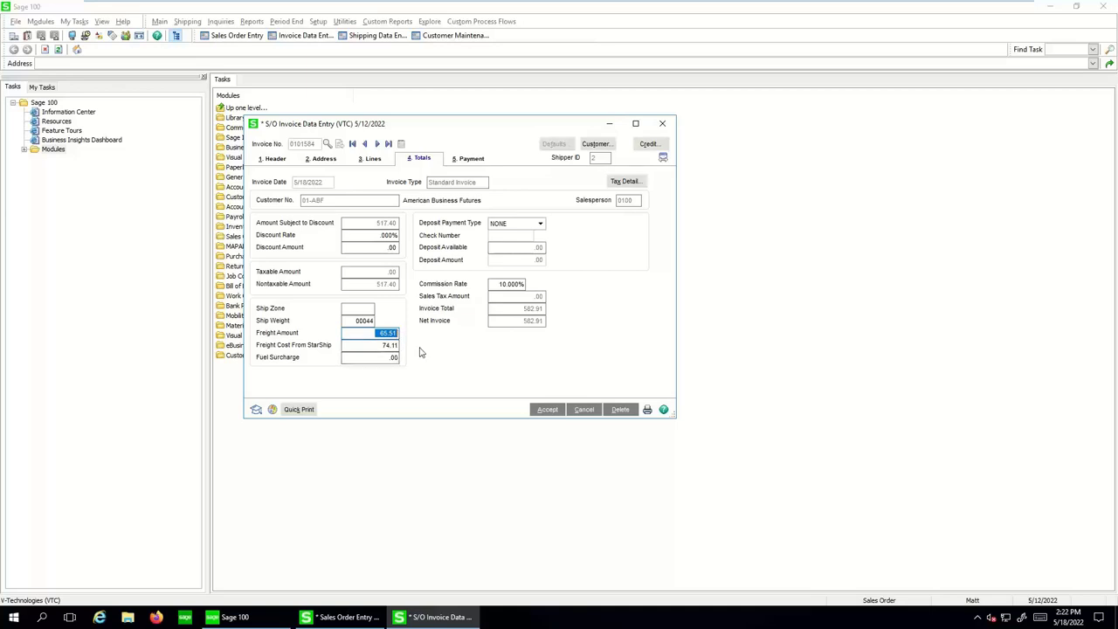
text(85.00)
key(Tab)
Accept the updated invoice and switch the StarShip dashboard to the Maps view
click(547, 410)
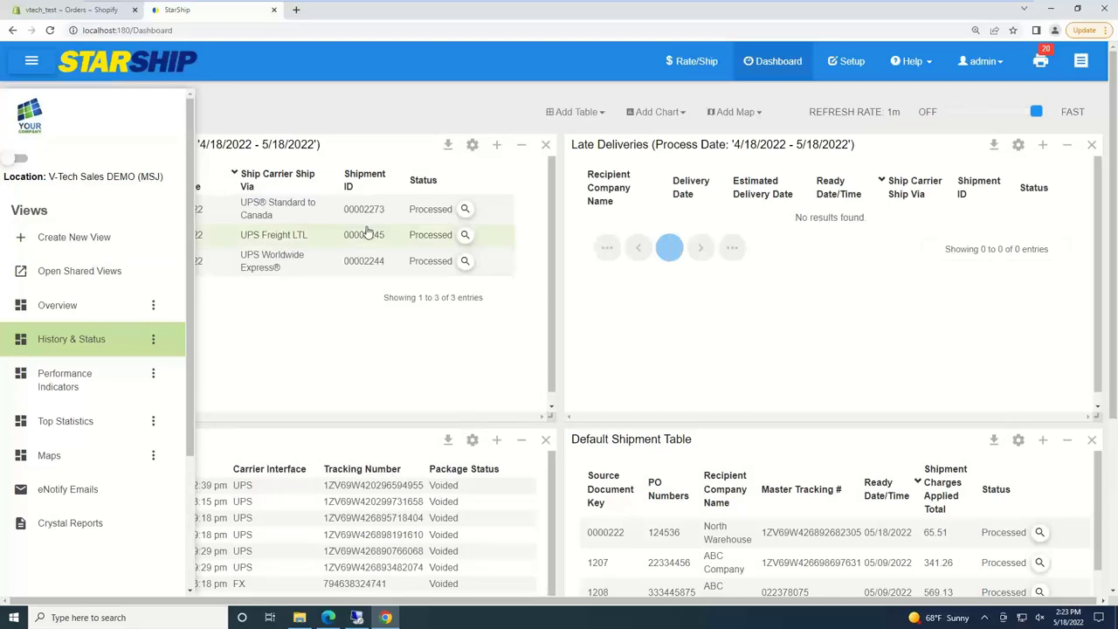
click(435, 353)
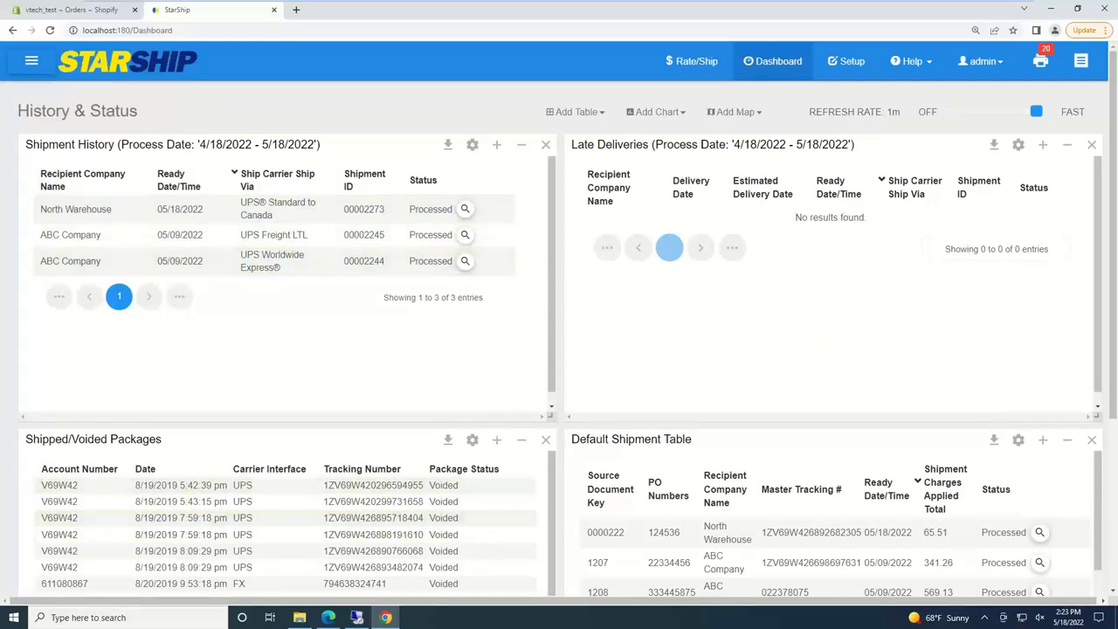
click(33, 63)
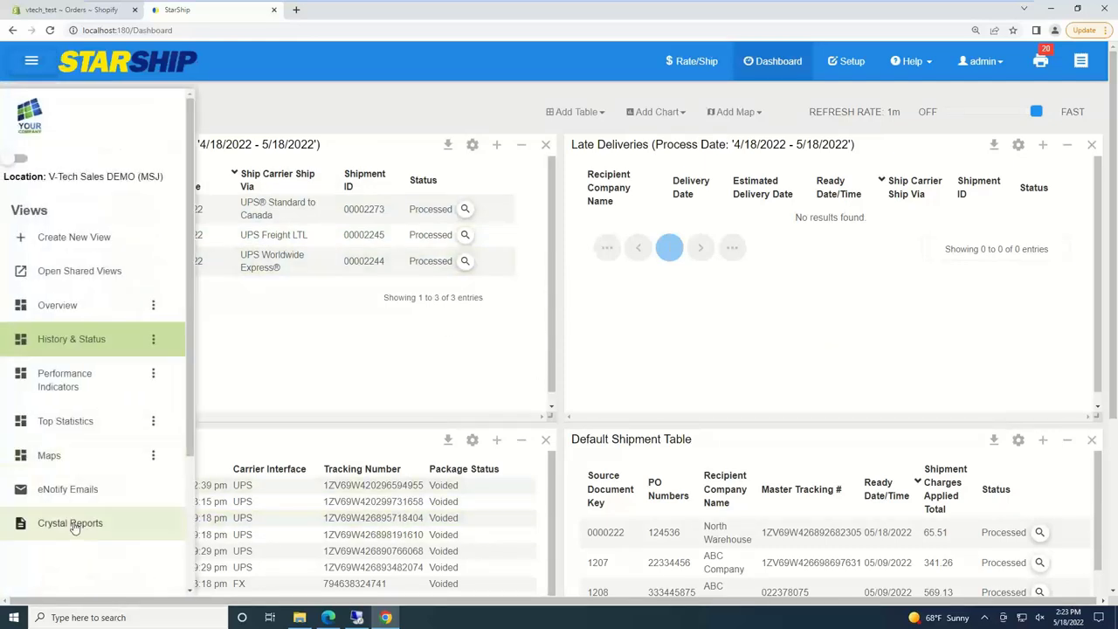
click(49, 455)
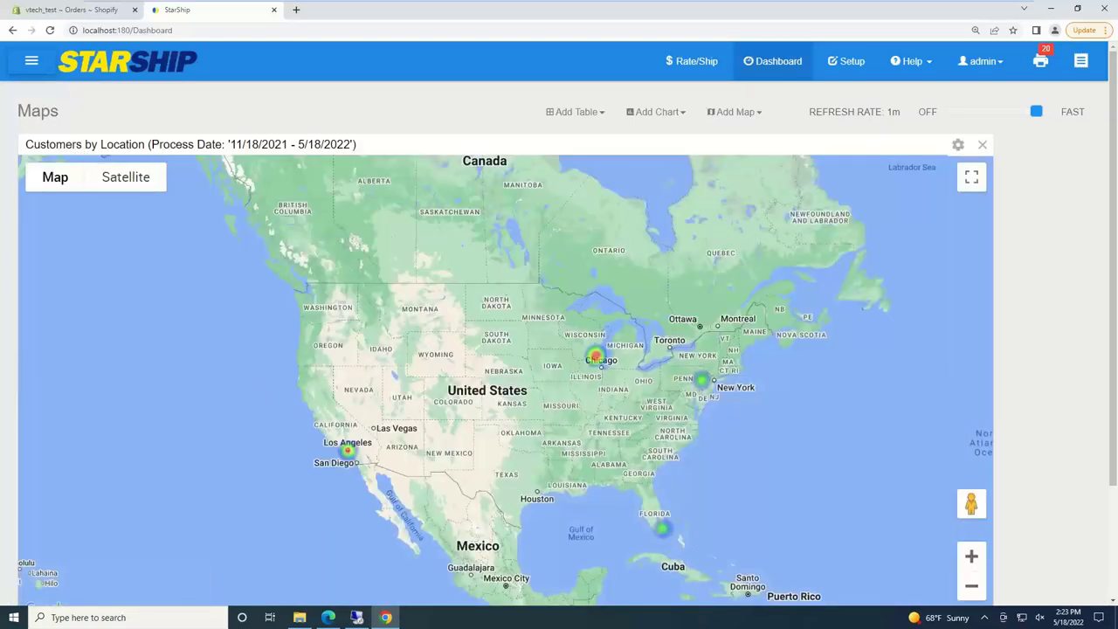
Open the pending eNotify email to North Warehouse for PO 124536
click(33, 63)
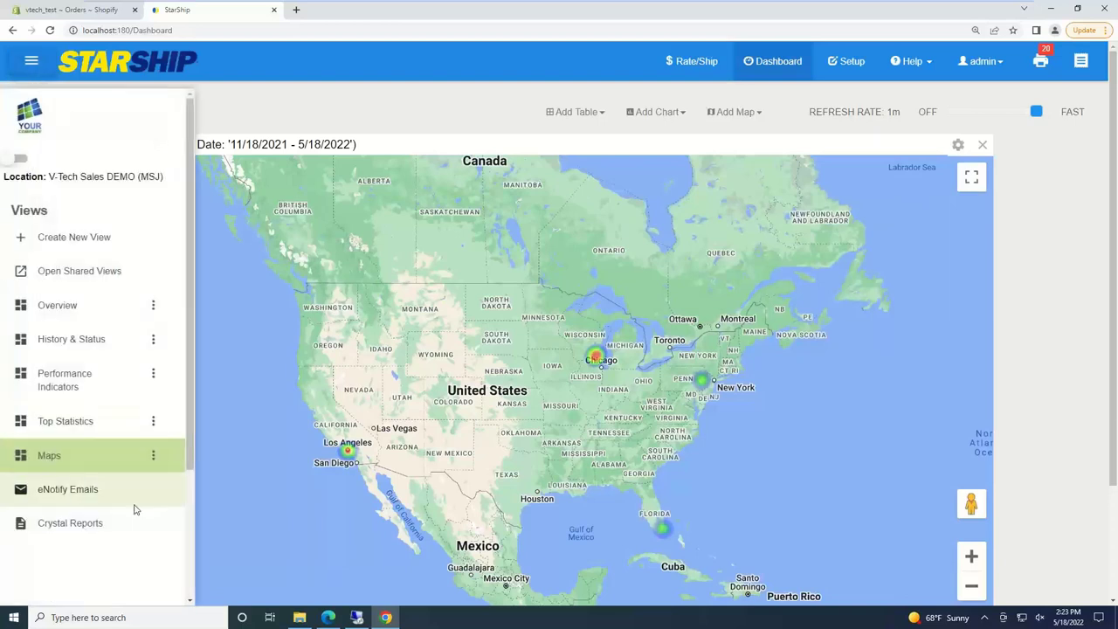
click(86, 497)
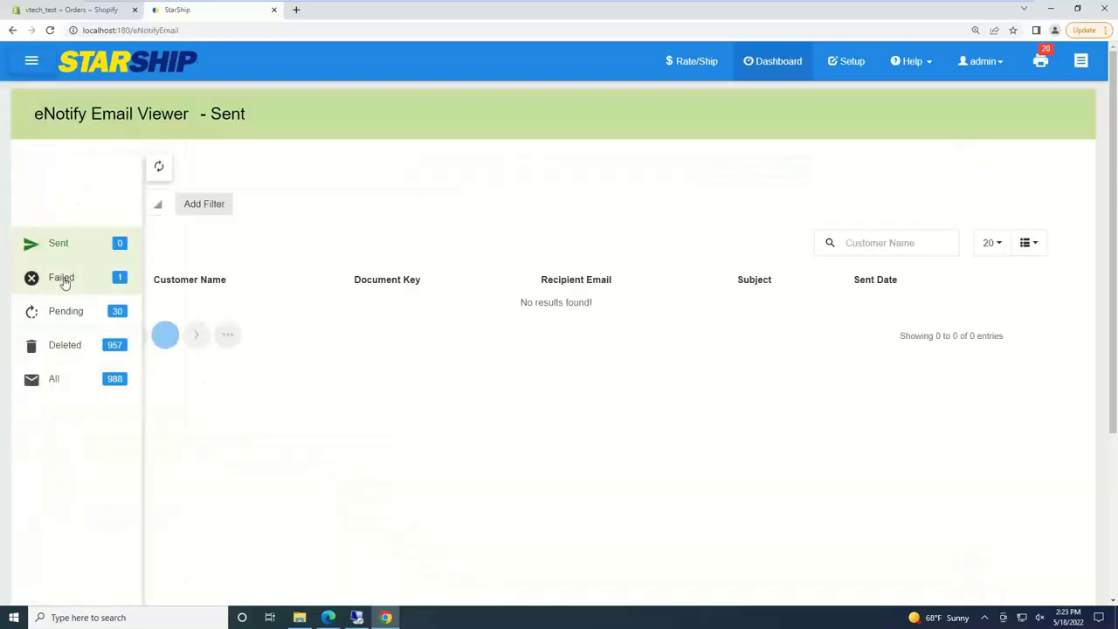
click(66, 317)
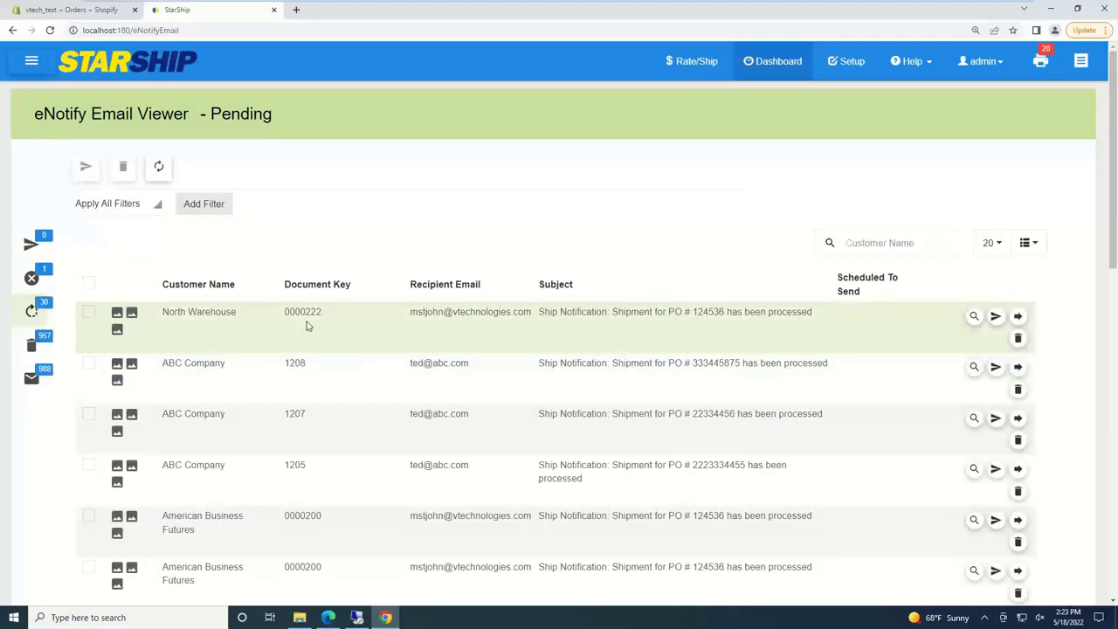
click(306, 326)
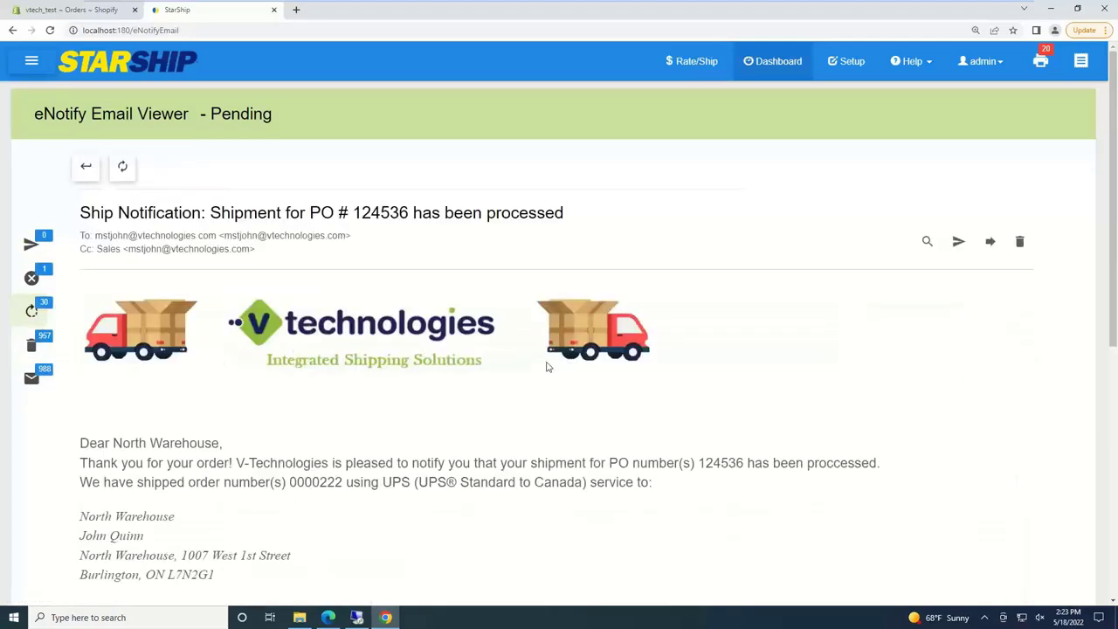
Review the order 0000222 shipment email and open the first package's UPS tracking link
scroll(417, 347, down, 1)
drag(609, 346, 780, 346)
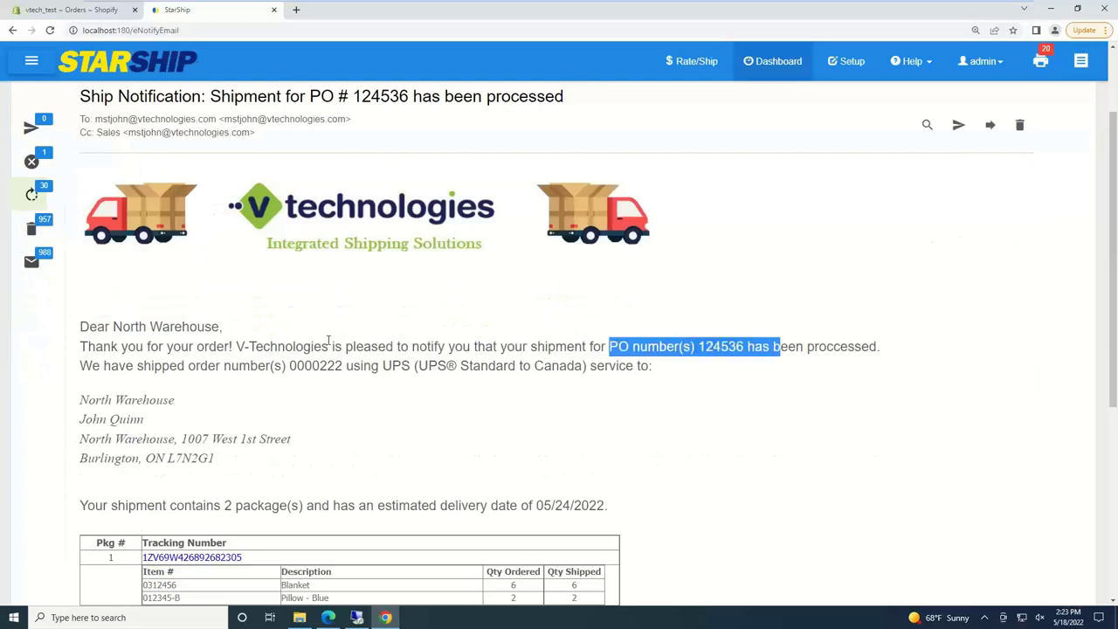
drag(142, 365, 416, 367)
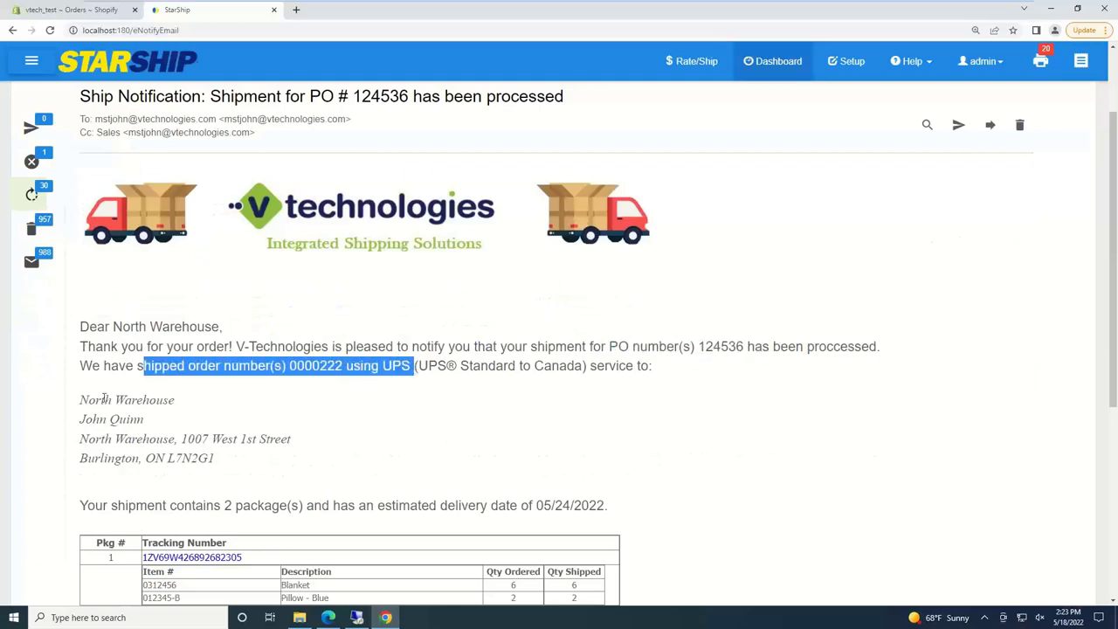
scroll(140, 439, down, 1)
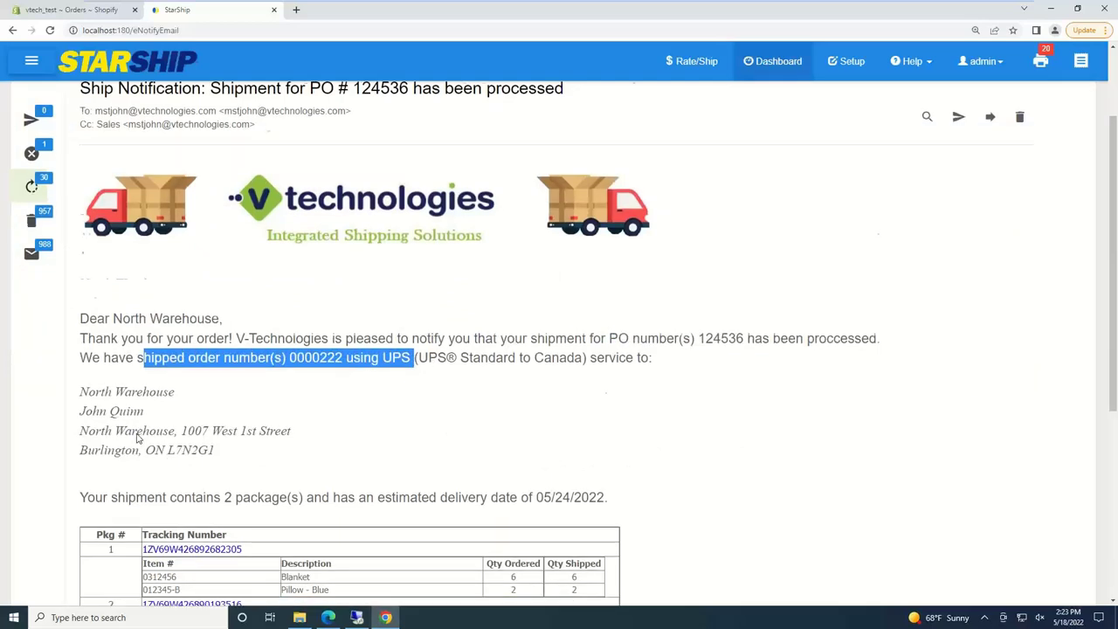
click(178, 443)
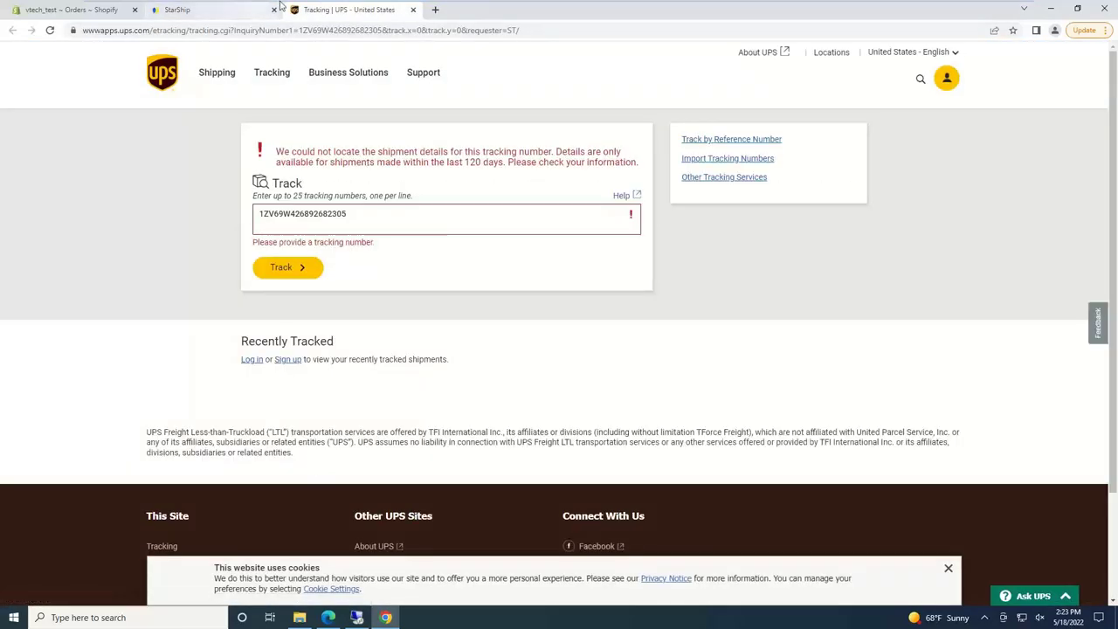
click(214, 13)
click(218, 393)
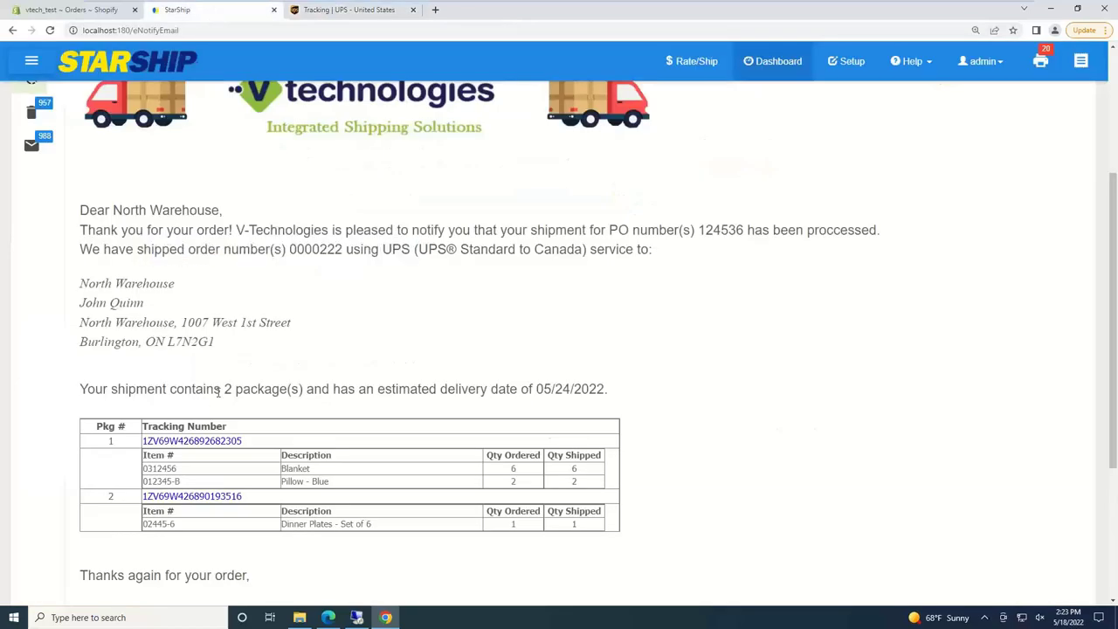
scroll(262, 489, down, 2)
scroll(314, 494, up, 5)
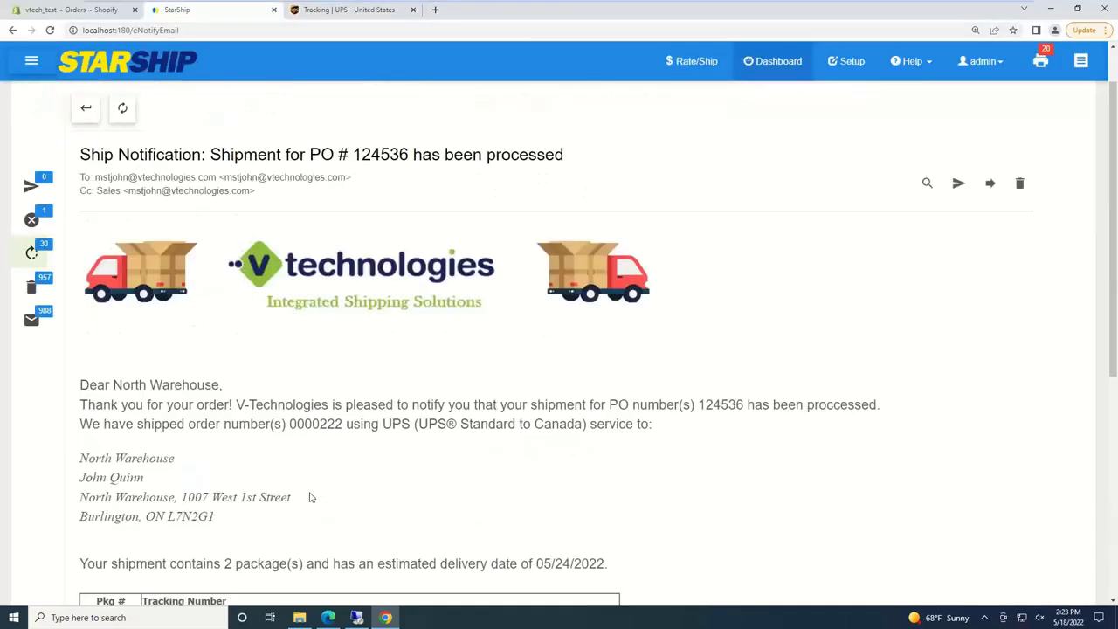